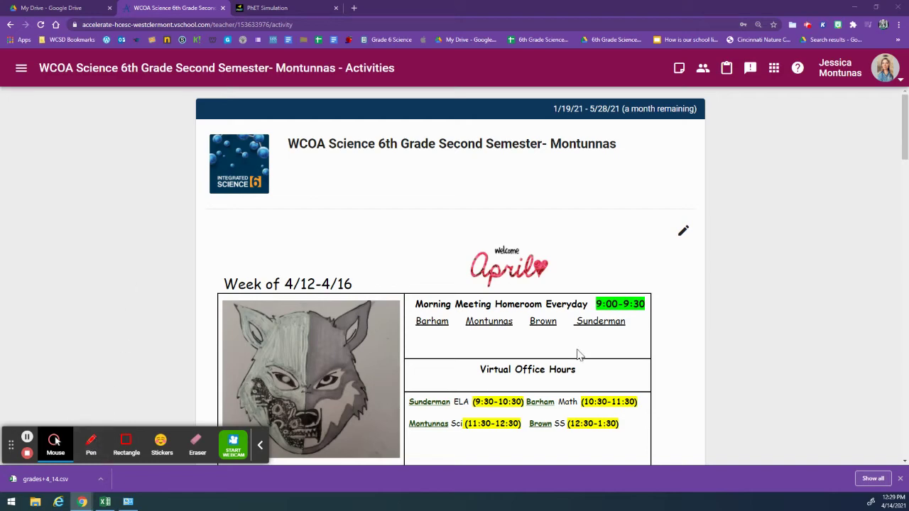
Step: Re-expand Module 7: Motion and open the 7-4 Moving Man LIVE IN OFFICE HOURS 4/14 activity
{"action": "scroll", "coordinate": [778, 286], "scroll_direction": "down", "scroll_amount": 2}
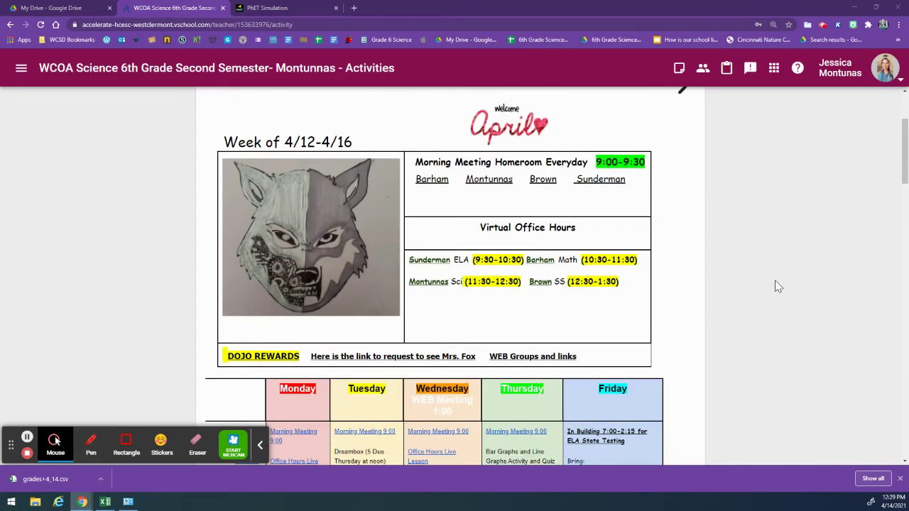
{"action": "scroll", "coordinate": [778, 286], "scroll_direction": "down", "scroll_amount": 2}
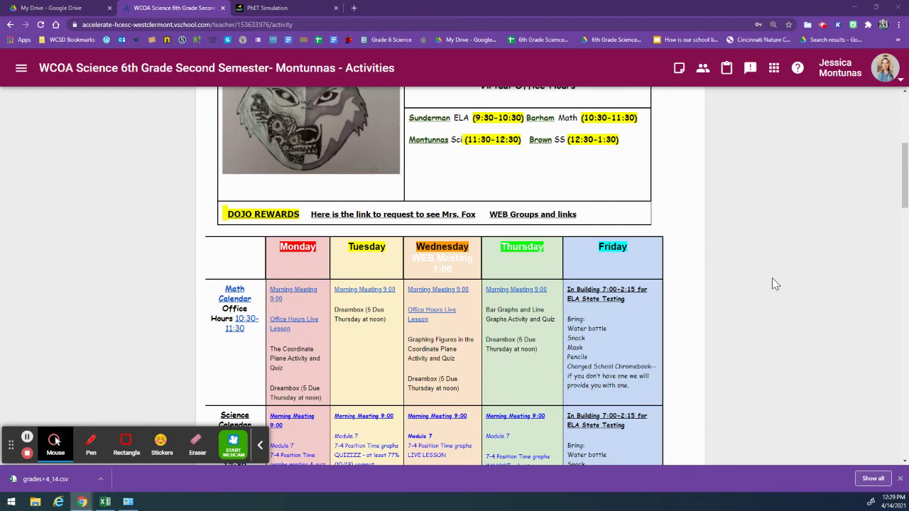
{"action": "scroll", "coordinate": [772, 278], "scroll_direction": "down", "scroll_amount": 5}
{"action": "scroll", "coordinate": [775, 284], "scroll_direction": "up", "scroll_amount": 2}
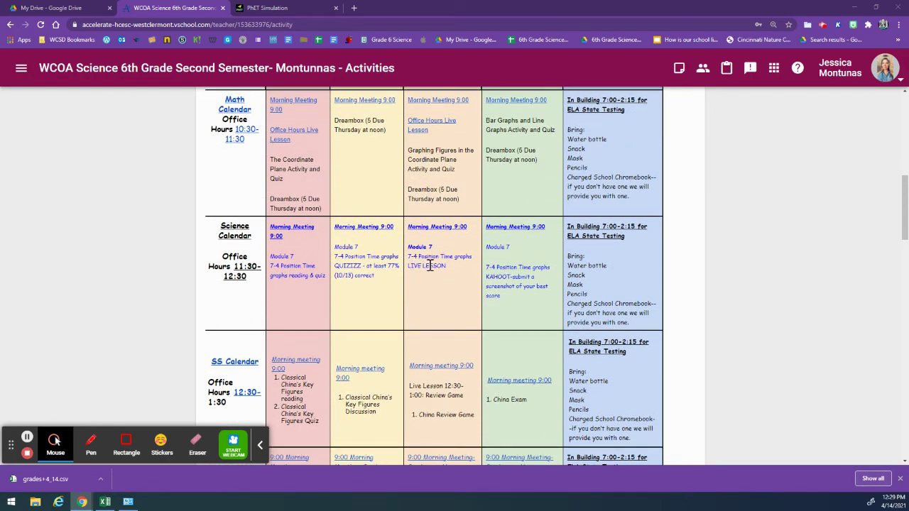
{"action": "scroll", "coordinate": [758, 296], "scroll_direction": "down", "scroll_amount": 10}
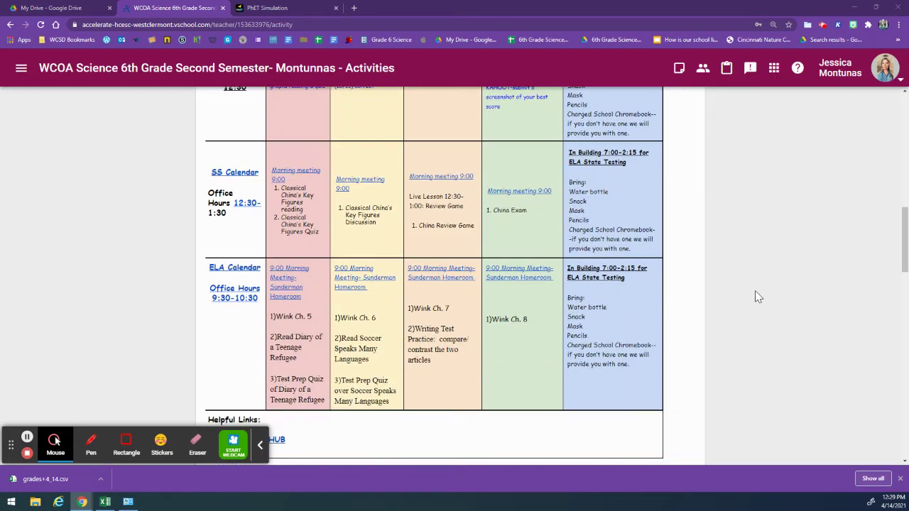
{"action": "scroll", "coordinate": [757, 295], "scroll_direction": "down", "scroll_amount": 5}
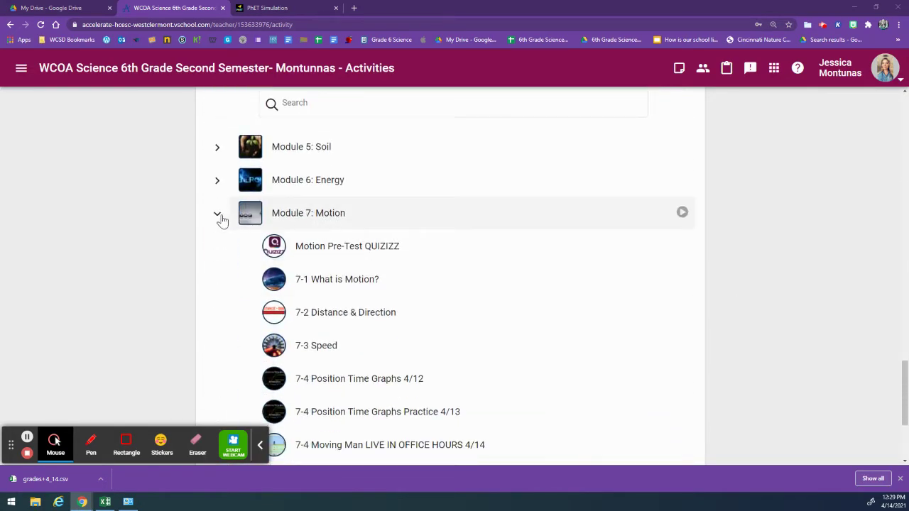
{"action": "left_click", "coordinate": [217, 213]}
{"action": "left_click", "coordinate": [217, 331]}
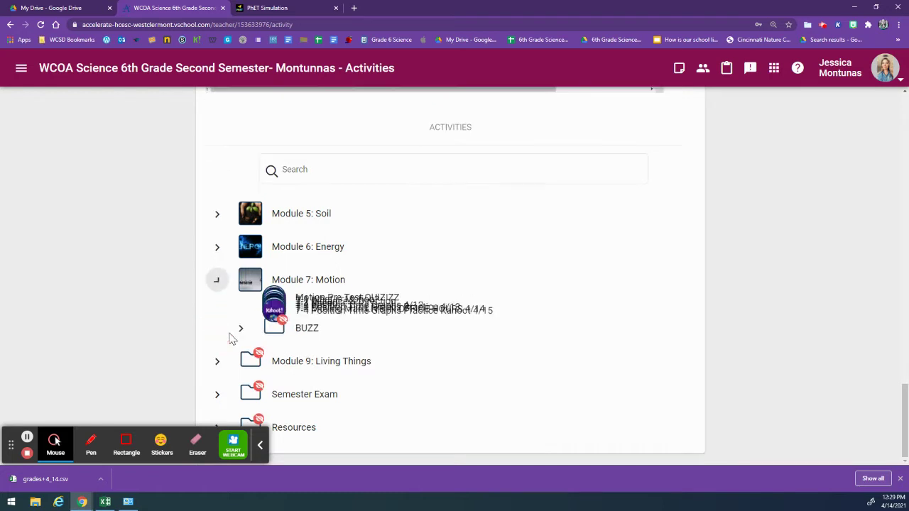
{"action": "scroll", "coordinate": [497, 319], "scroll_direction": "down", "scroll_amount": 3}
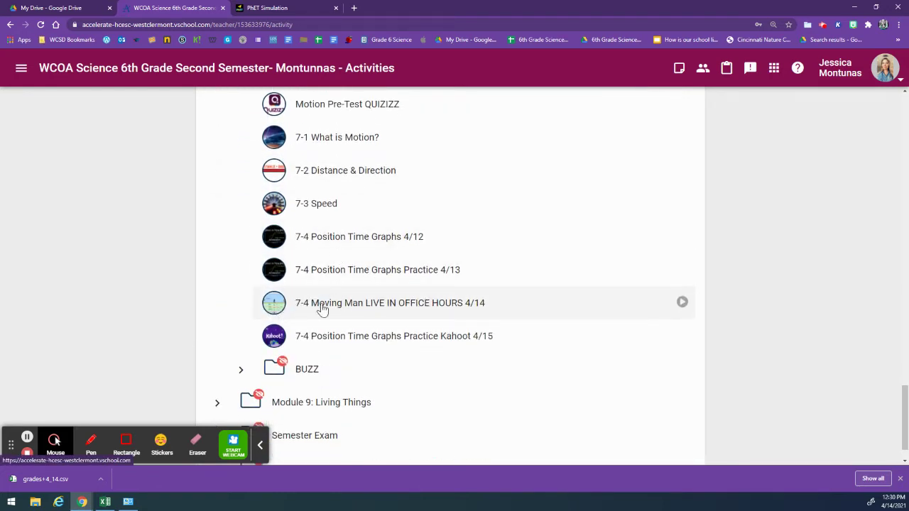
{"action": "left_click", "coordinate": [406, 311]}
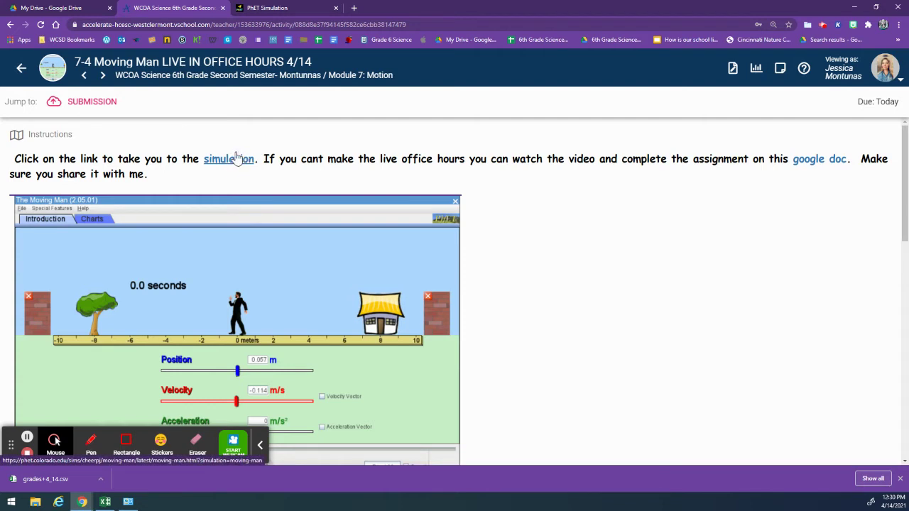
Step: Check the Moving Man simulation, then open the assignment's Google Doc in a new tab
{"action": "left_click", "coordinate": [274, 8]}
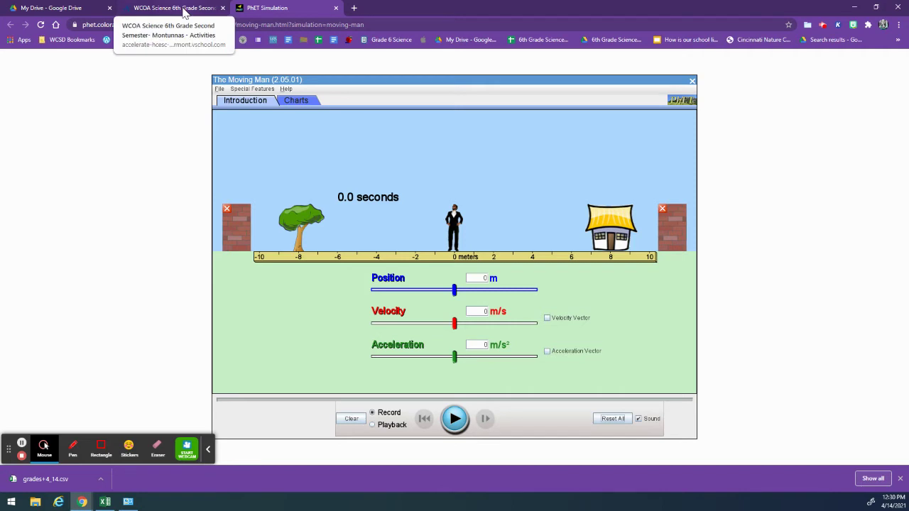
{"action": "left_click", "coordinate": [182, 9]}
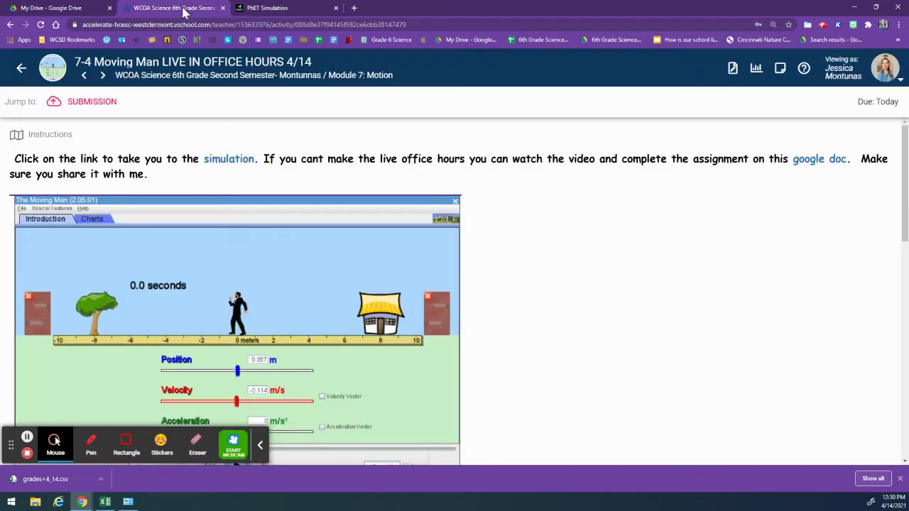
{"action": "left_click", "coordinate": [826, 166]}
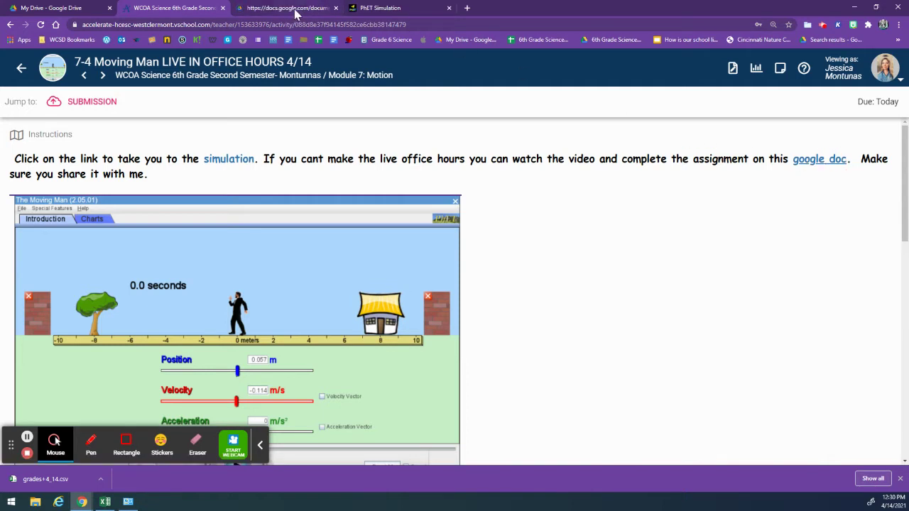
{"action": "left_click", "coordinate": [296, 10]}
Step: Make a copy of Moving Man PHET and delete '(with detail, using complete sentences)'
{"action": "left_click", "coordinate": [284, 255]}
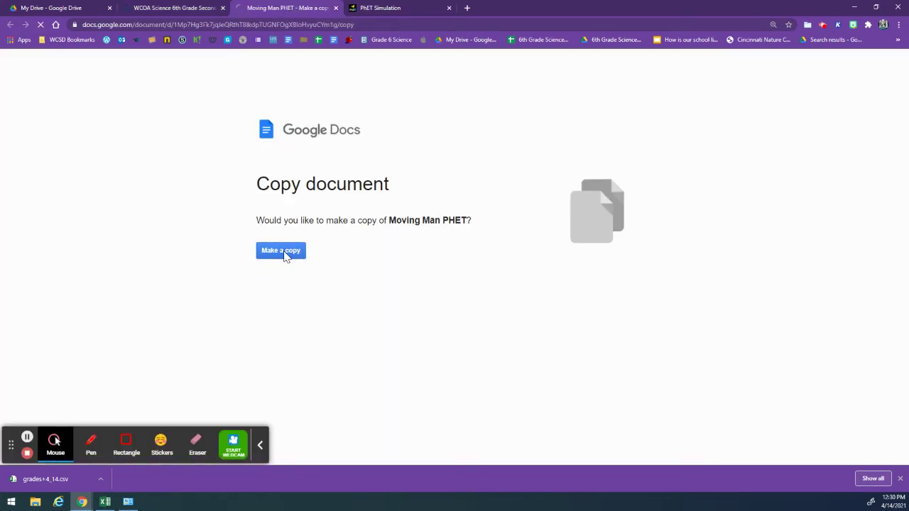
{"action": "left_click", "coordinate": [285, 254]}
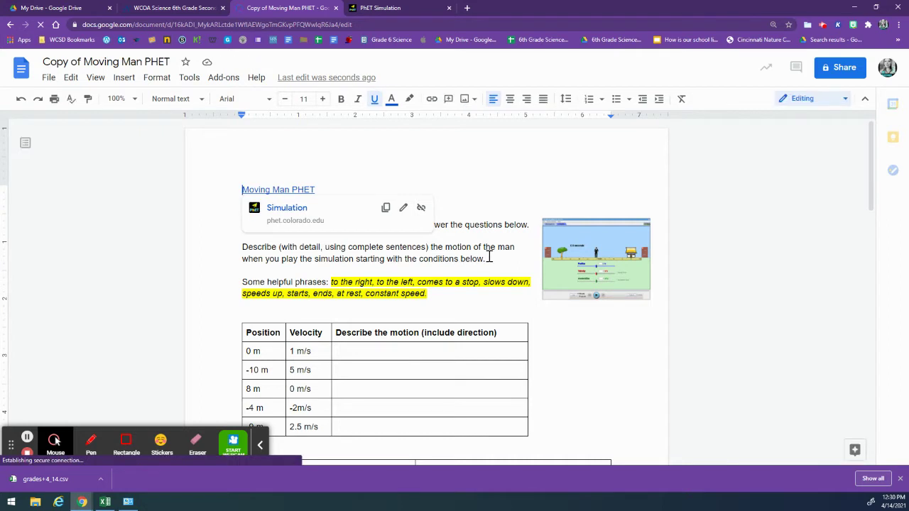
{"action": "left_click", "coordinate": [427, 246]}
{"action": "left_click_drag", "start_coordinate": [395, 248], "coordinate": [282, 248]}
{"action": "key", "text": "BackSpace"}
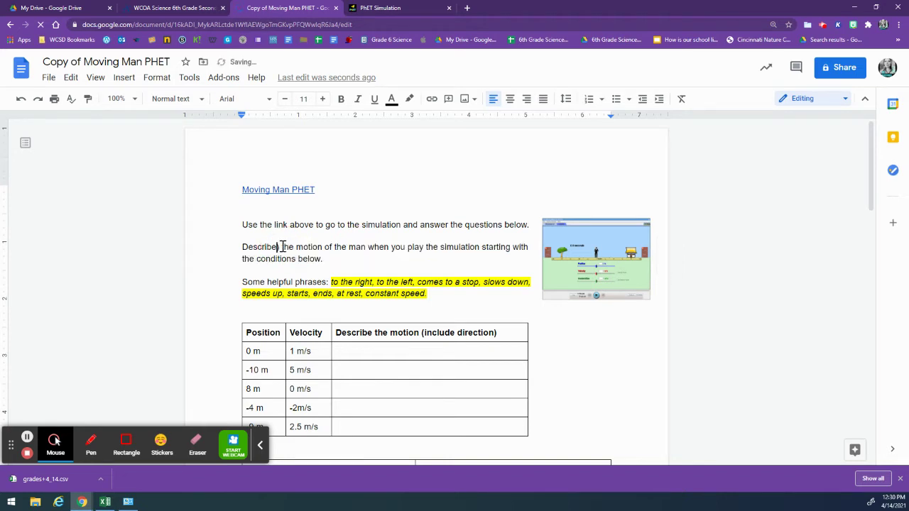
Step: Clean up the leftover characters after 'Describe' in the instructions
{"action": "left_click", "coordinate": [282, 246]}
{"action": "key", "text": "BackSpace"}
{"action": "key", "text": "BackSpace"}
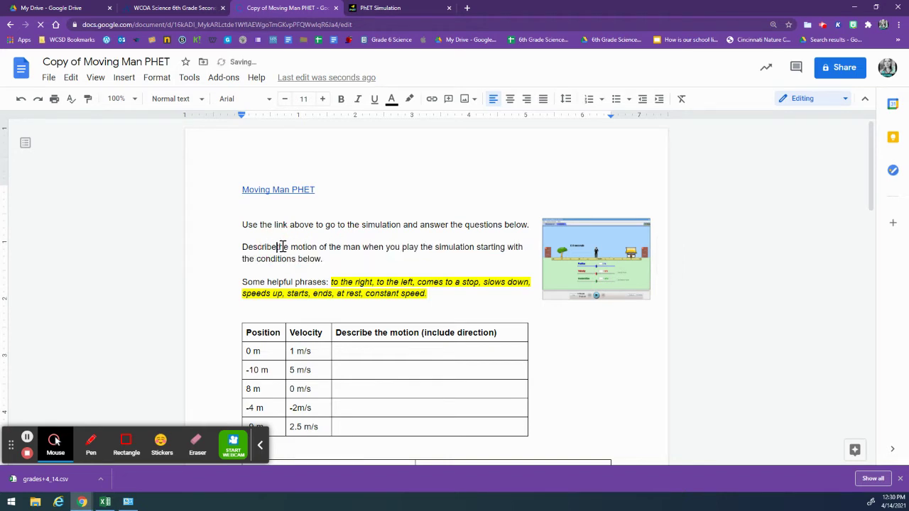
{"action": "key", "text": "BackSpace"}
{"action": "type", "text": "e"}
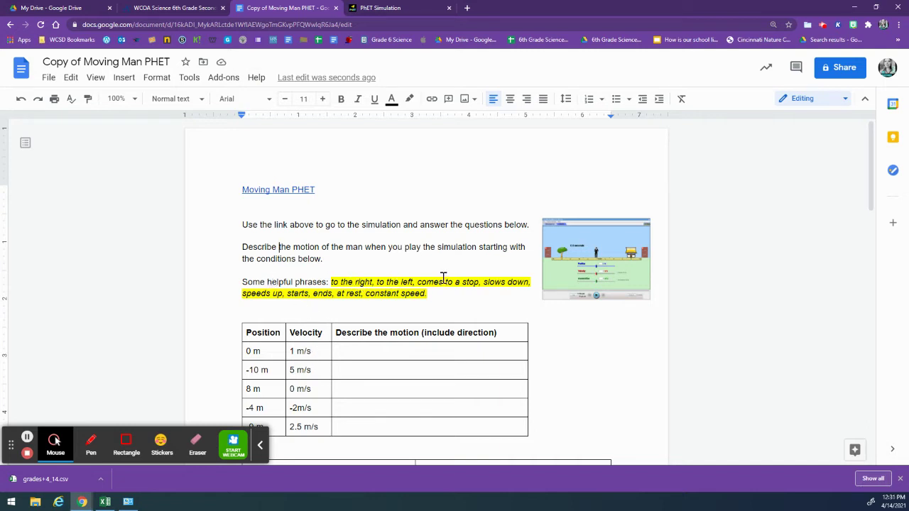
{"action": "left_click", "coordinate": [365, 351]}
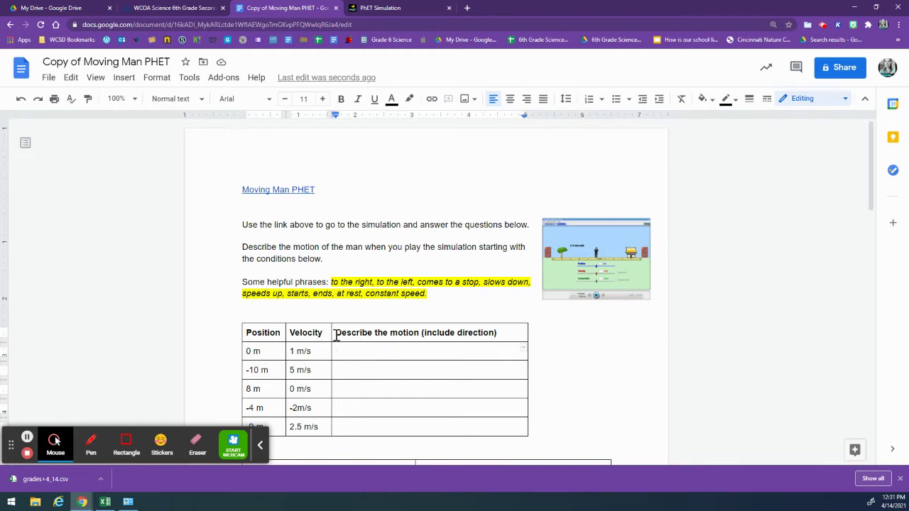
{"action": "scroll", "coordinate": [334, 334], "scroll_direction": "down", "scroll_amount": 3}
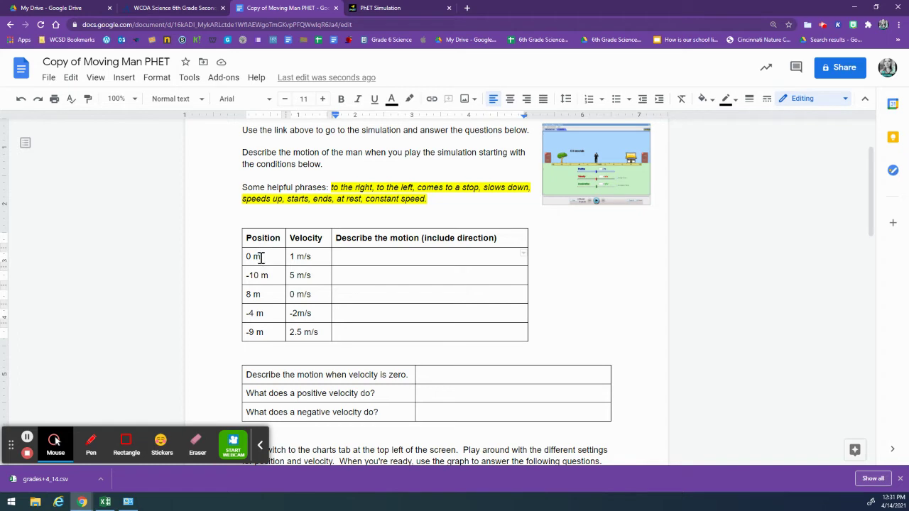
Step: Run the man from 0 m at 1 m/s, pausing at about 4.1 s near 4.125 m
{"action": "left_click", "coordinate": [400, 9]}
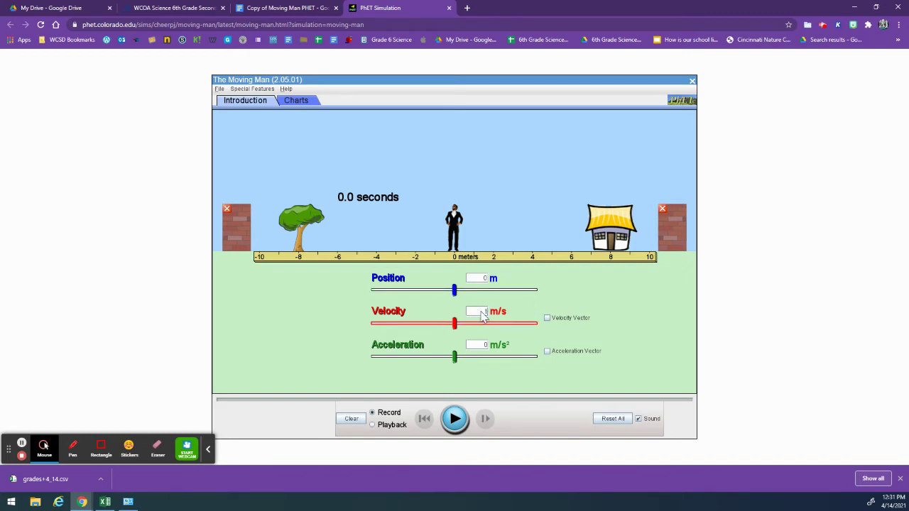
{"action": "type", "text": "1"}
{"action": "left_click", "coordinate": [458, 422]}
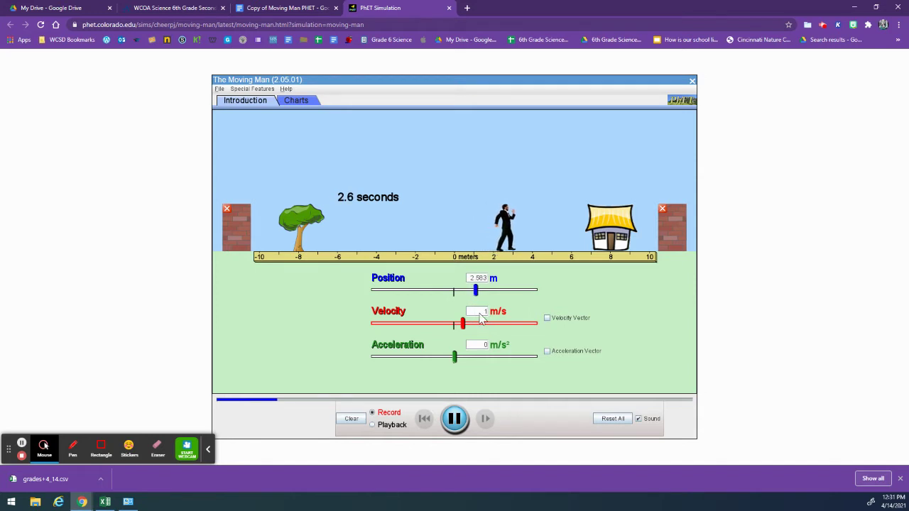
{"action": "left_click", "coordinate": [452, 426]}
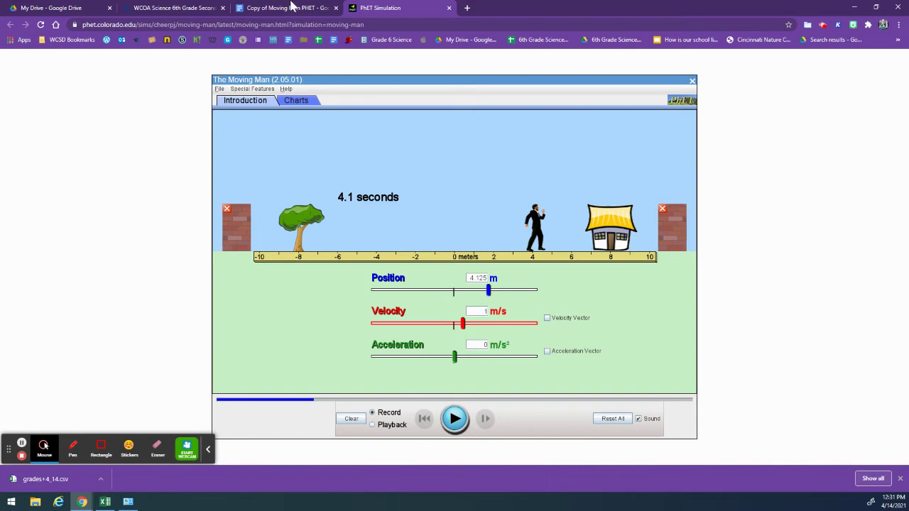
{"action": "left_click", "coordinate": [294, 7]}
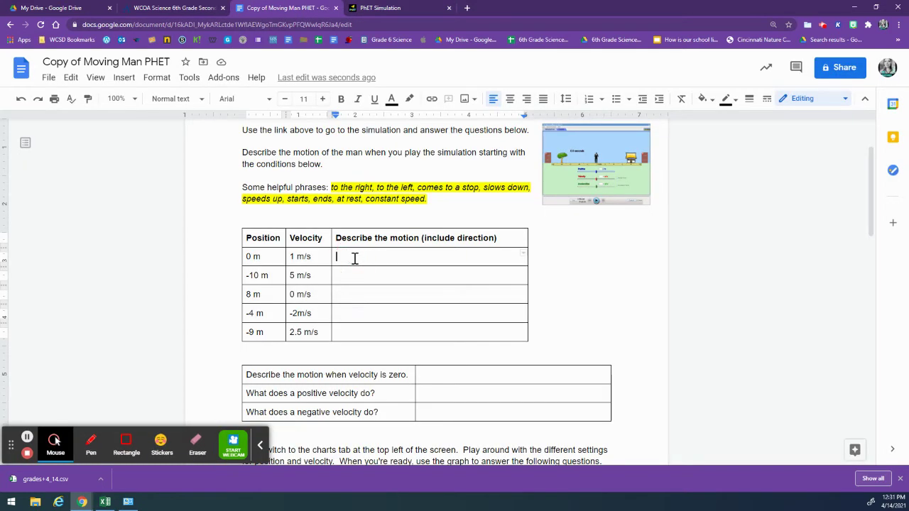
Step: Enter 'Constant speed, right, slow' for the 0 m, 1 m/s row of the table
{"action": "type", "text": "constant speed, right, slow"}
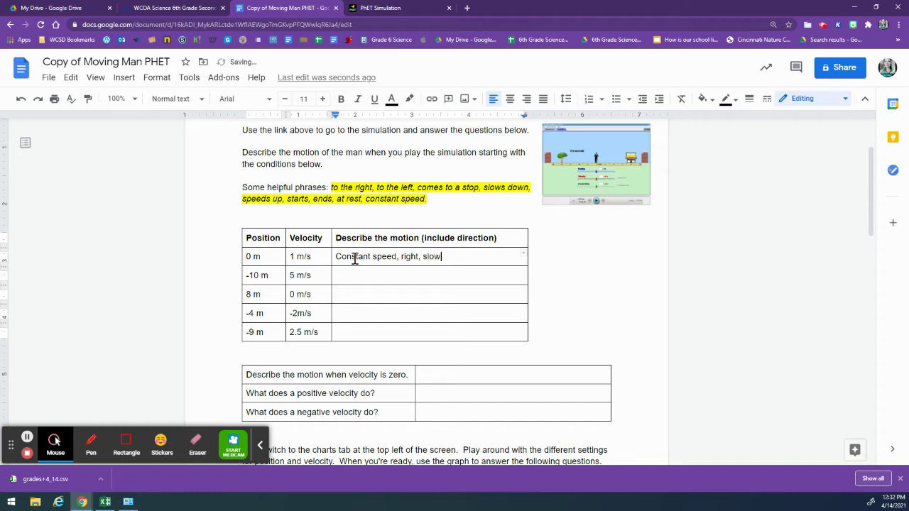
{"action": "double_click", "coordinate": [349, 273]}
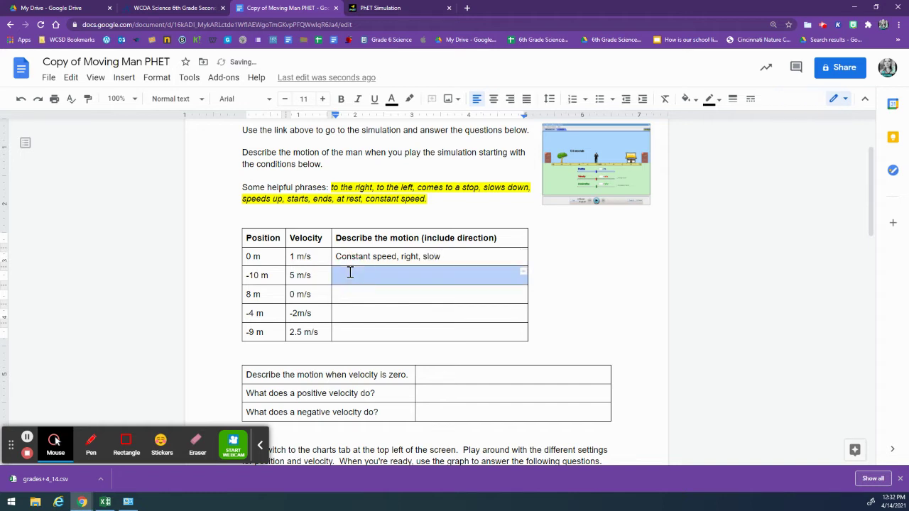
{"action": "left_click", "coordinate": [339, 273]}
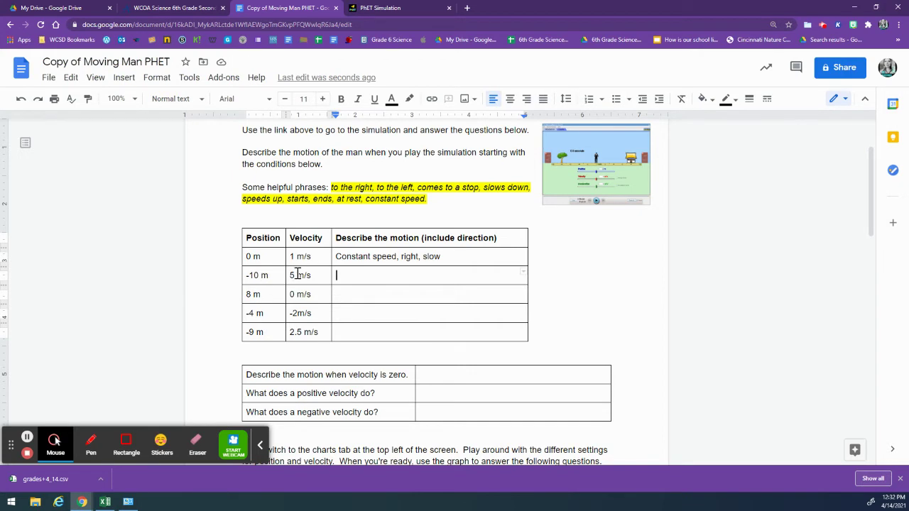
Step: Set the man's starting position to -10 m in Moving Man
{"action": "left_click", "coordinate": [412, 8]}
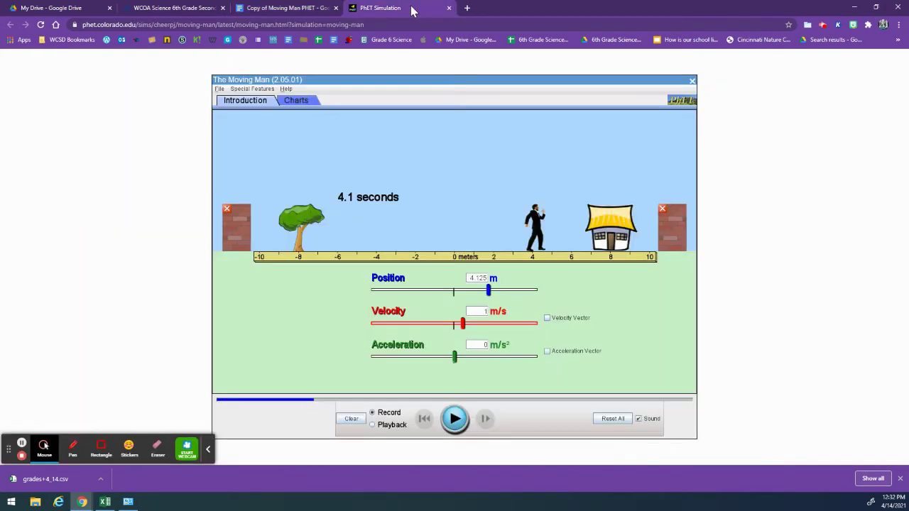
{"action": "left_click", "coordinate": [483, 281]}
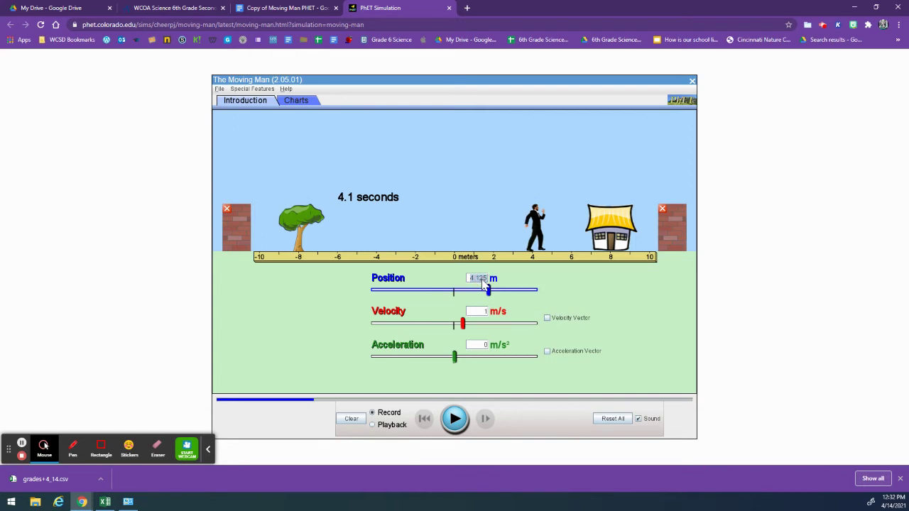
{"action": "key", "text": "BackSpace"}
{"action": "type", "text": "-10"}
{"action": "left_click", "coordinate": [482, 313]}
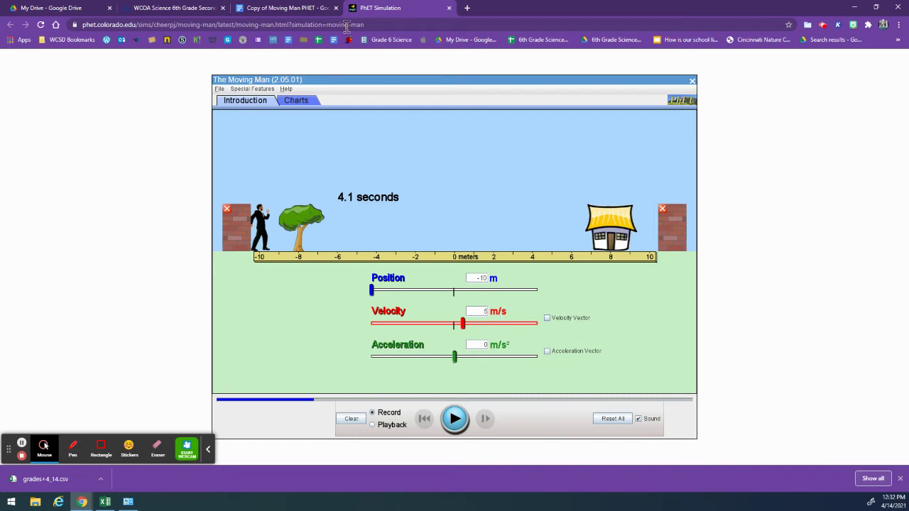
{"action": "left_click", "coordinate": [284, 8]}
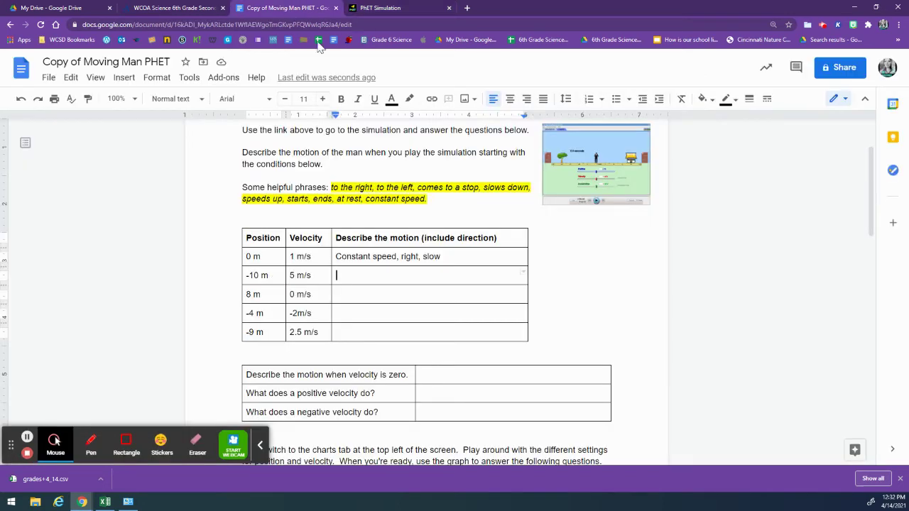
Step: Run the -10 m, 5 m/s trial as the man walks right to about 9.375 m
{"action": "left_click", "coordinate": [378, 8]}
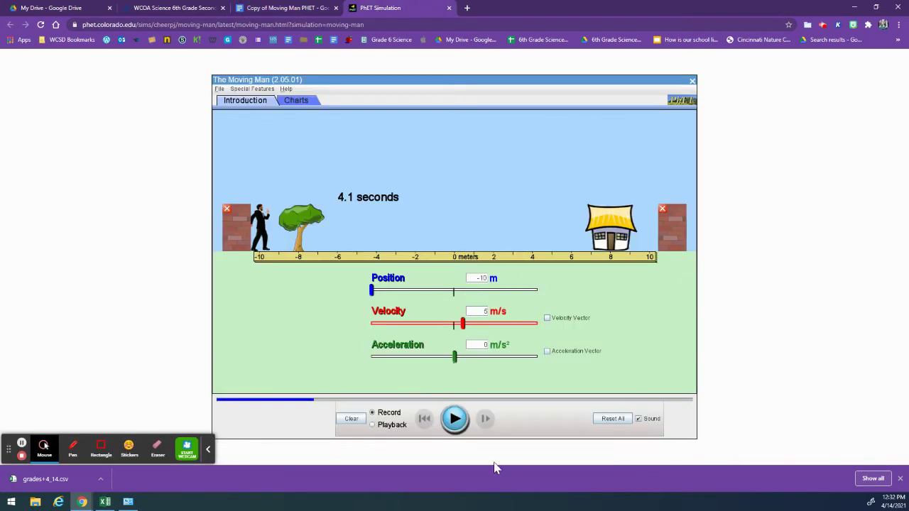
{"action": "left_click", "coordinate": [457, 422]}
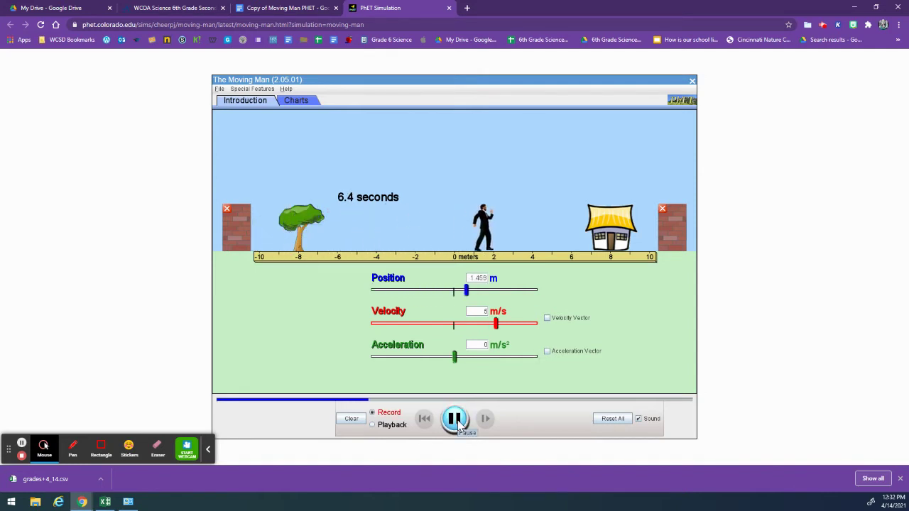
{"action": "left_click", "coordinate": [319, 7]}
Step: Describe the -10 m, 5 m/s row as 'Constant speed, right, fast'
{"action": "left_click", "coordinate": [388, 275]}
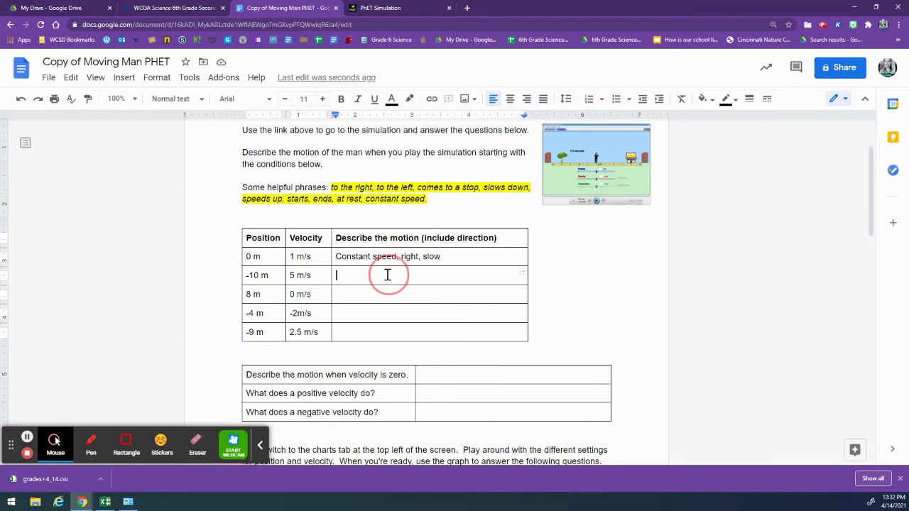
{"action": "double_click", "coordinate": [387, 275]}
{"action": "type", "text": "con"}
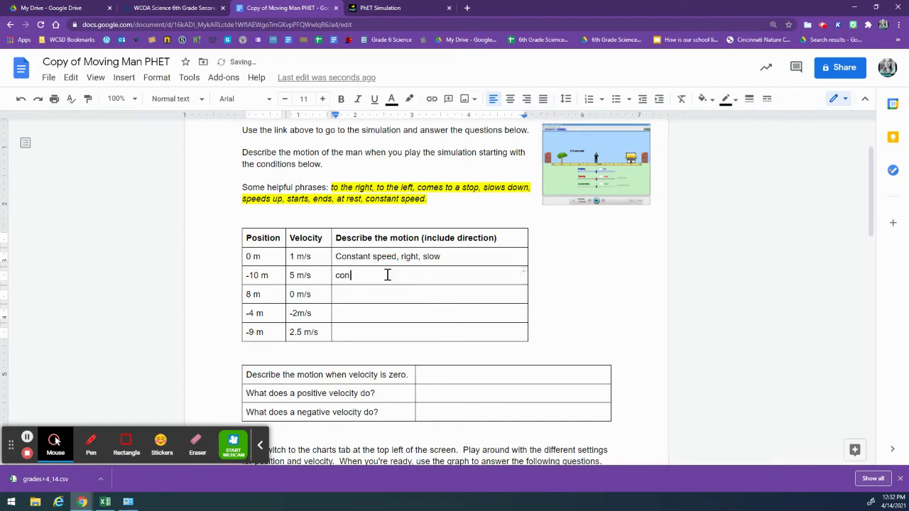
{"action": "type", "text": "stant speed, right, fast"}
{"action": "left_click", "coordinate": [369, 298]}
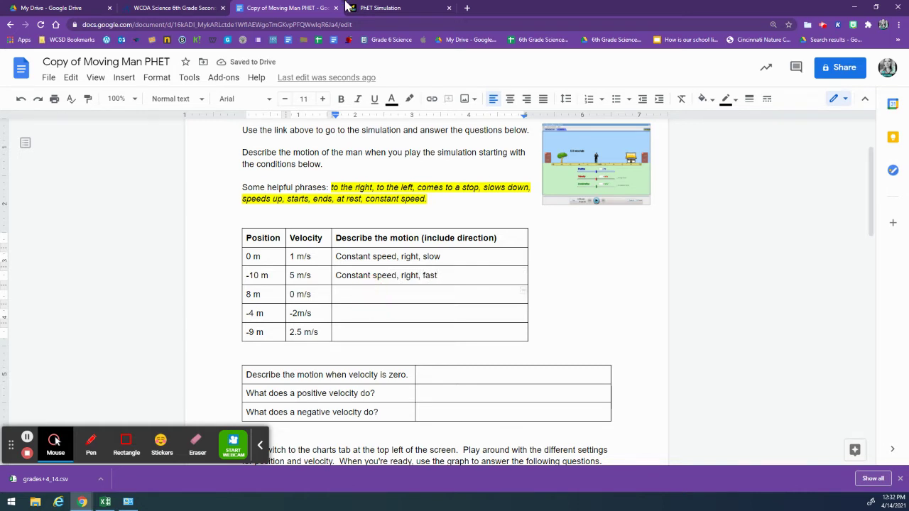
{"action": "left_click", "coordinate": [376, 10]}
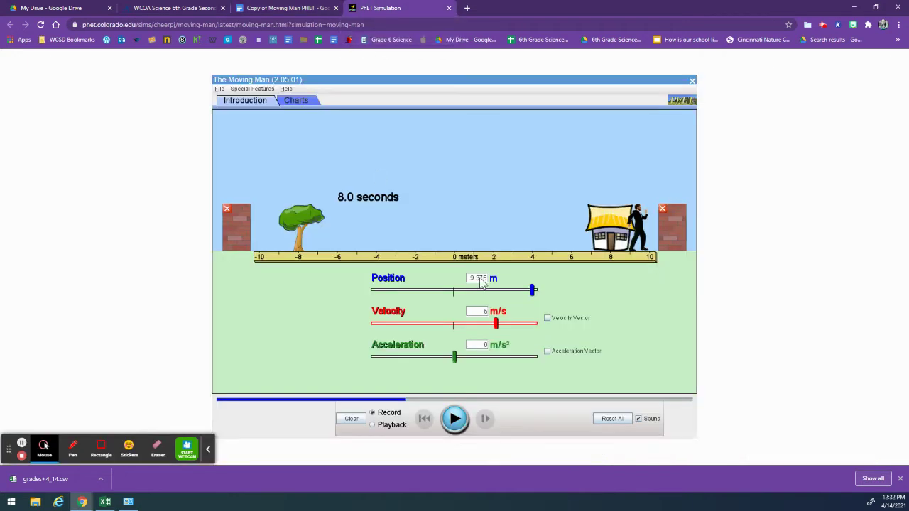
Step: Set the start position to 8 m at 0 m/s and run the trial; the man stays still
{"action": "left_click", "coordinate": [479, 278]}
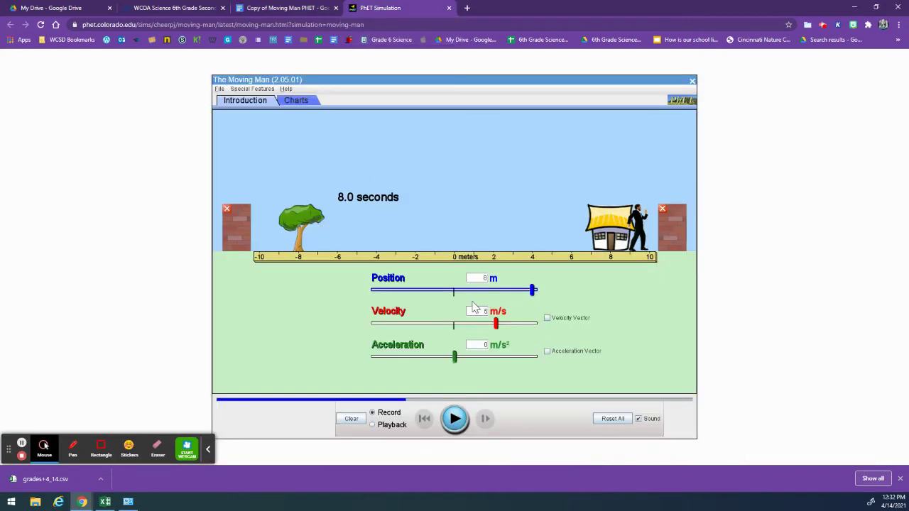
{"action": "type", "text": "8"}
{"action": "key", "text": "Return"}
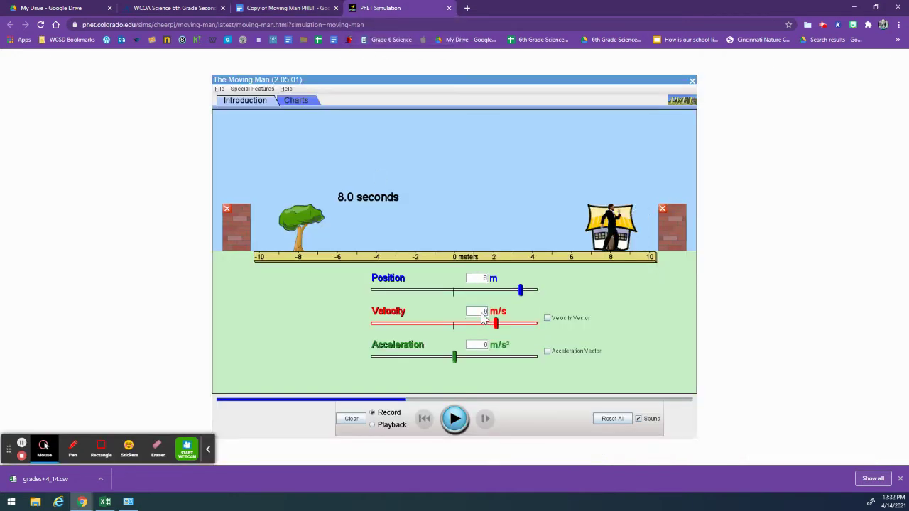
{"action": "left_click", "coordinate": [455, 419]}
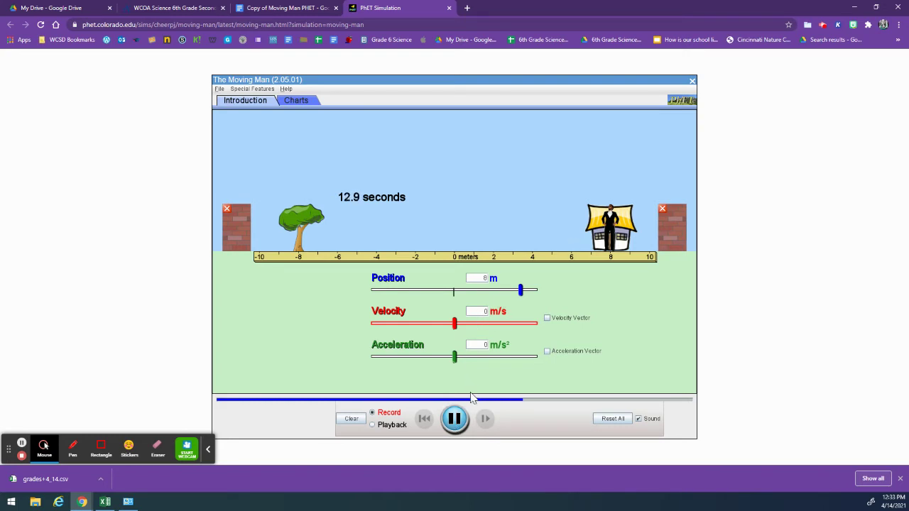
{"action": "left_click", "coordinate": [455, 419]}
Step: Record 'No motion' in the 8 m, 0 m/s row's description
{"action": "left_click", "coordinate": [293, 9]}
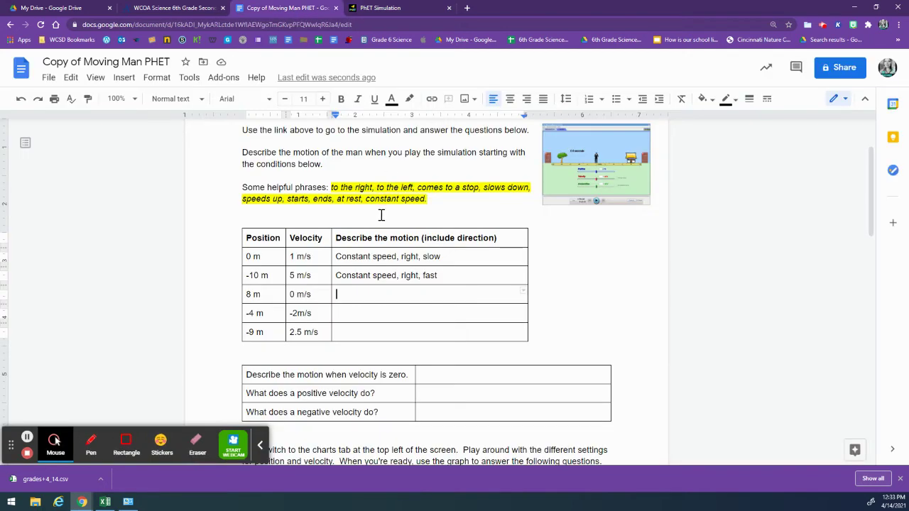
{"action": "left_click", "coordinate": [355, 296]}
{"action": "type", "text": "no"}
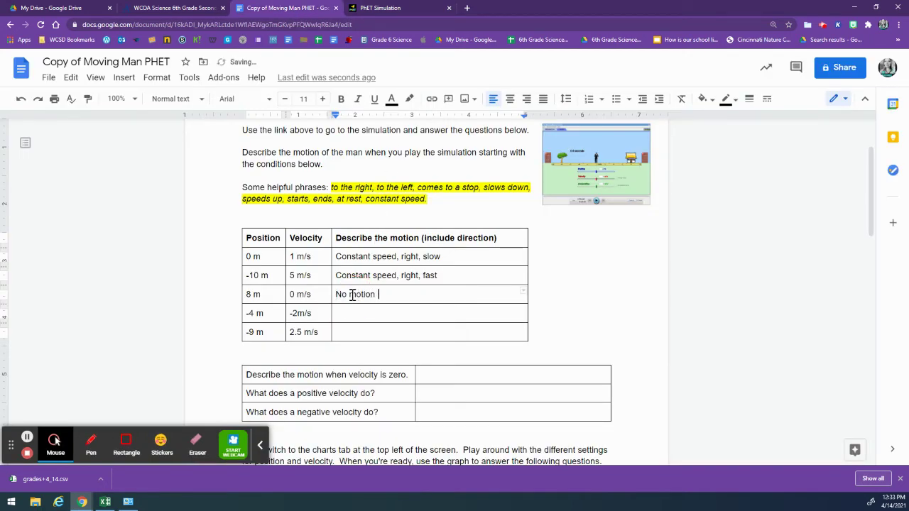
{"action": "left_click", "coordinate": [349, 317]}
{"action": "left_click", "coordinate": [384, 8]}
Step: Run the man from -4 m at -2 m/s, pausing as he nears -9.083 m
{"action": "left_click", "coordinate": [480, 281]}
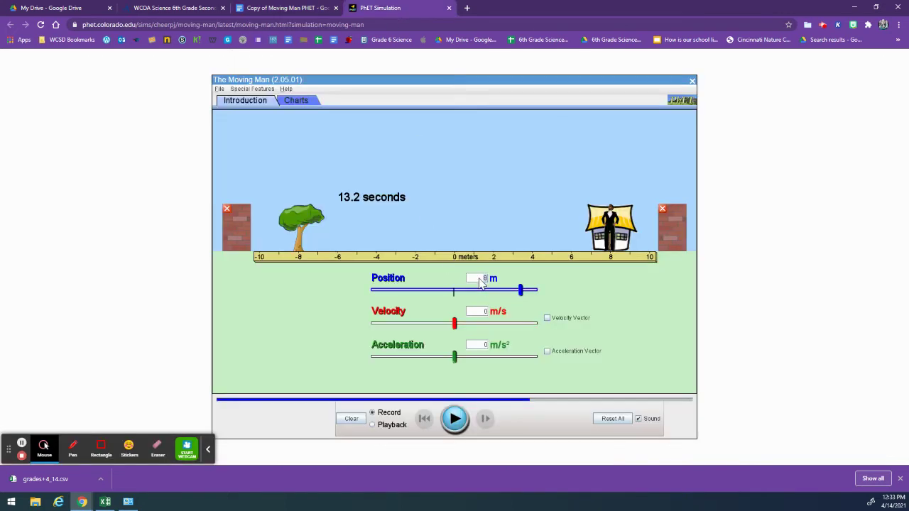
{"action": "type", "text": "-4"}
{"action": "left_click", "coordinate": [486, 313]}
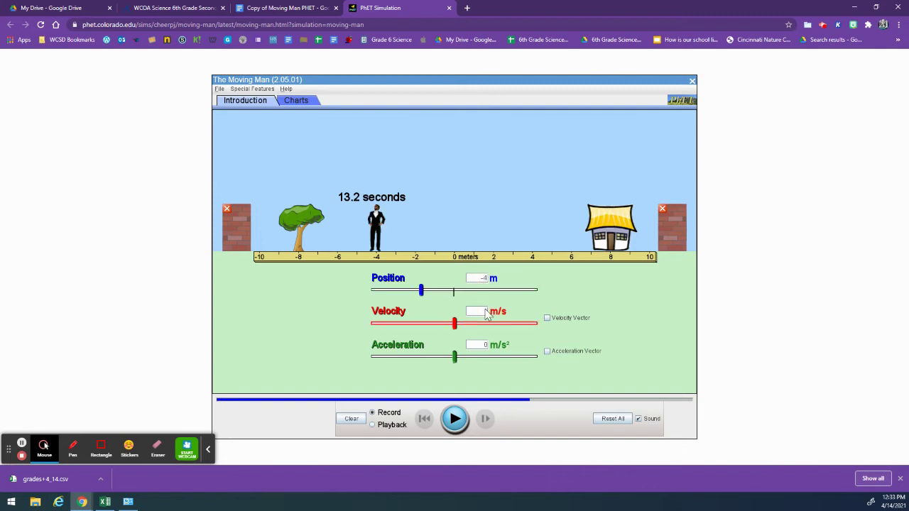
{"action": "type", "text": "-2"}
{"action": "key", "text": "Return"}
{"action": "left_click", "coordinate": [455, 419]}
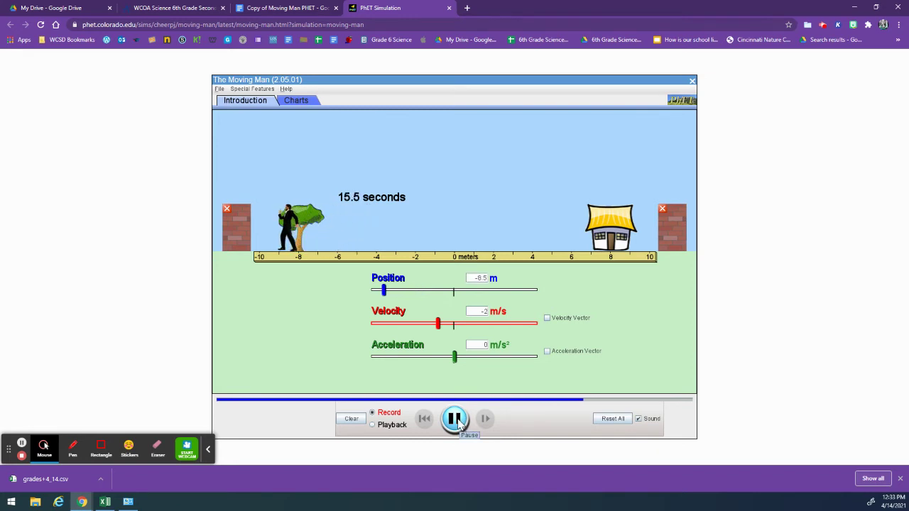
{"action": "left_click", "coordinate": [458, 420]}
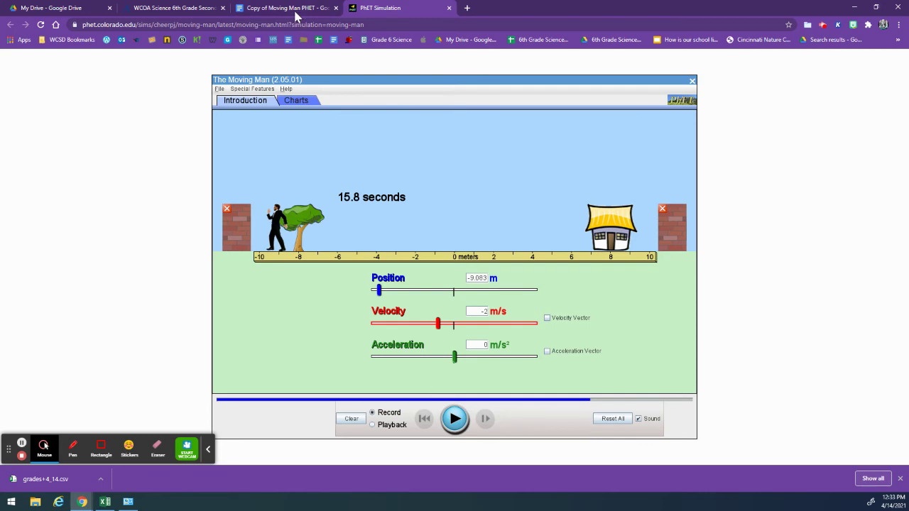
{"action": "left_click", "coordinate": [297, 15]}
Step: Enter 'Constant speed, slow, left' as the description for the -4 m, -2 m/s row
{"action": "left_click", "coordinate": [357, 309]}
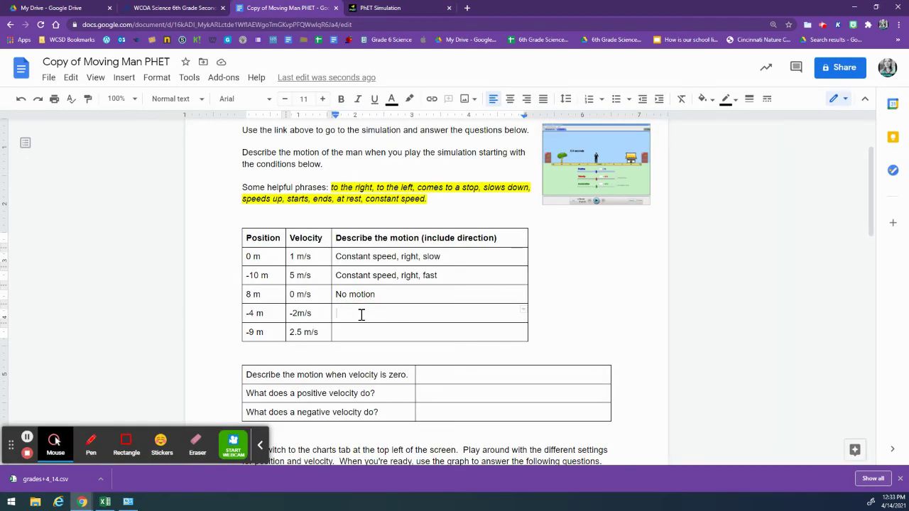
{"action": "type", "text": "constant"}
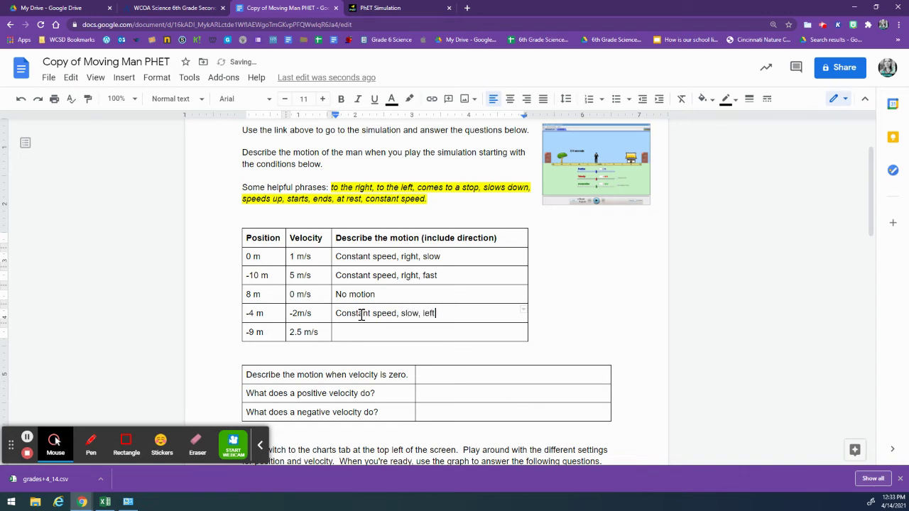
{"action": "left_click", "coordinate": [400, 335]}
{"action": "left_click", "coordinate": [377, 9]}
Step: Run the man from position -9 m at velocity 2.5 m/s, pausing near -1.9 m
{"action": "left_click", "coordinate": [484, 279]}
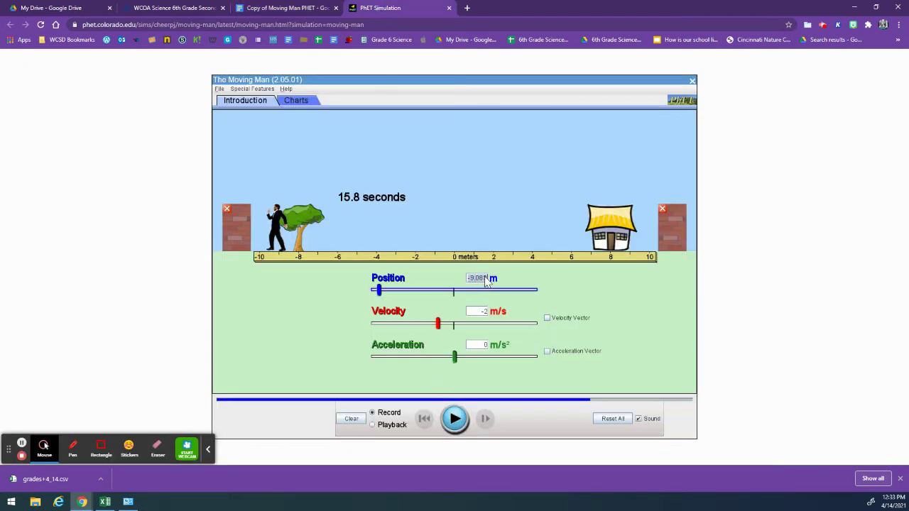
{"action": "key", "text": "BackSpace"}
{"action": "left_click", "coordinate": [480, 313]}
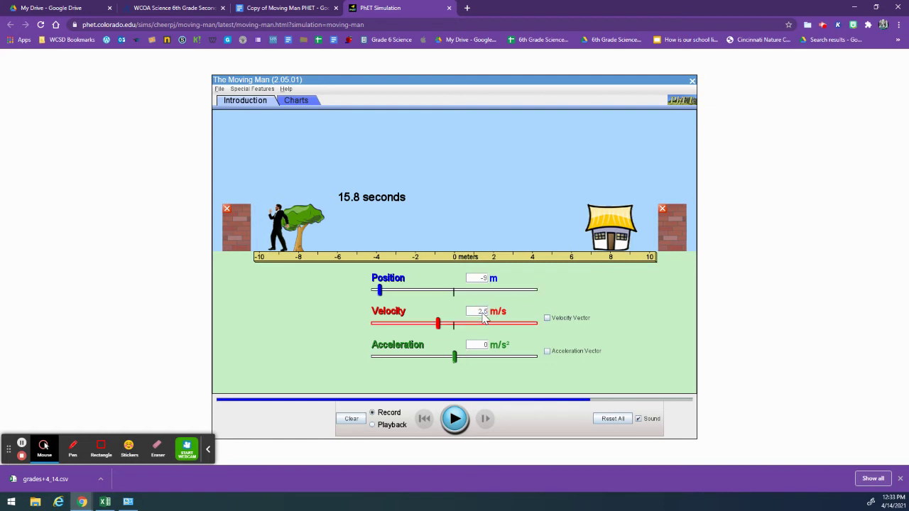
{"action": "left_click", "coordinate": [453, 421]}
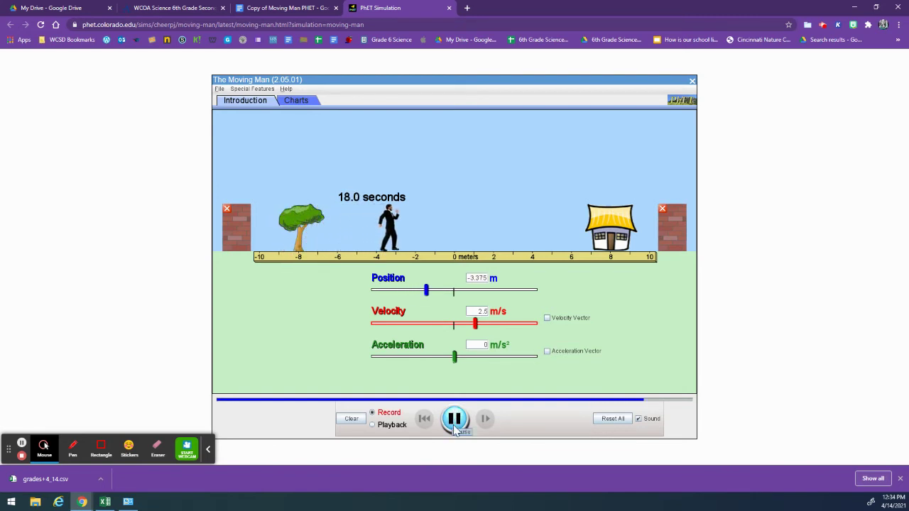
{"action": "left_click", "coordinate": [455, 420]}
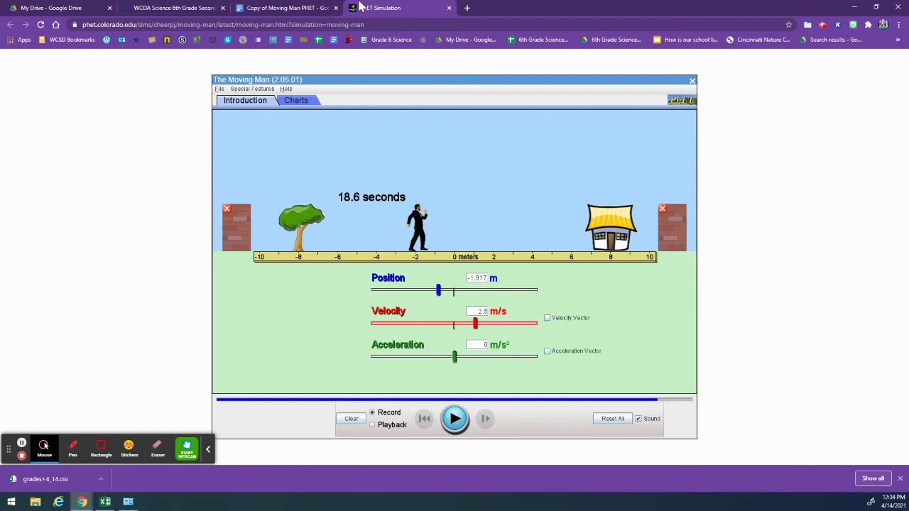
{"action": "left_click", "coordinate": [287, 8]}
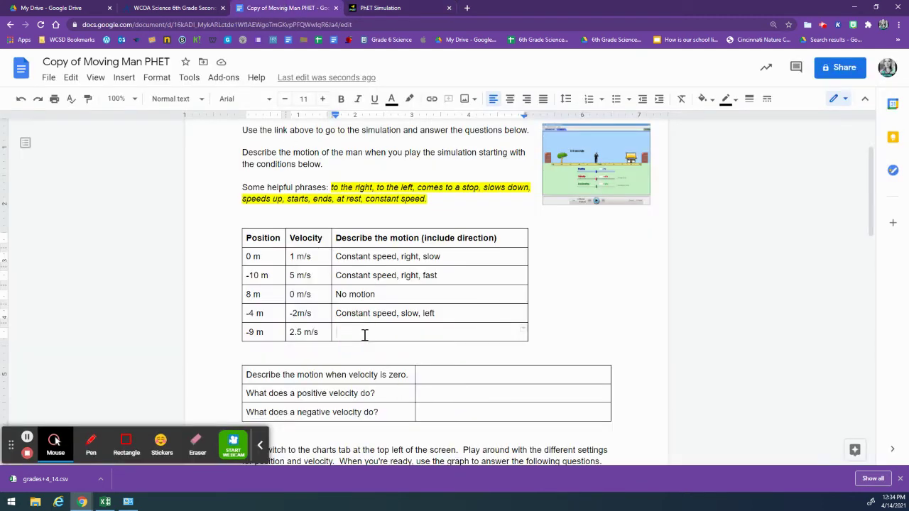
Step: Finish the -9 m row as 'Right, constant speed' and highlight all five descriptions cyan
{"action": "type", "text": "right,"}
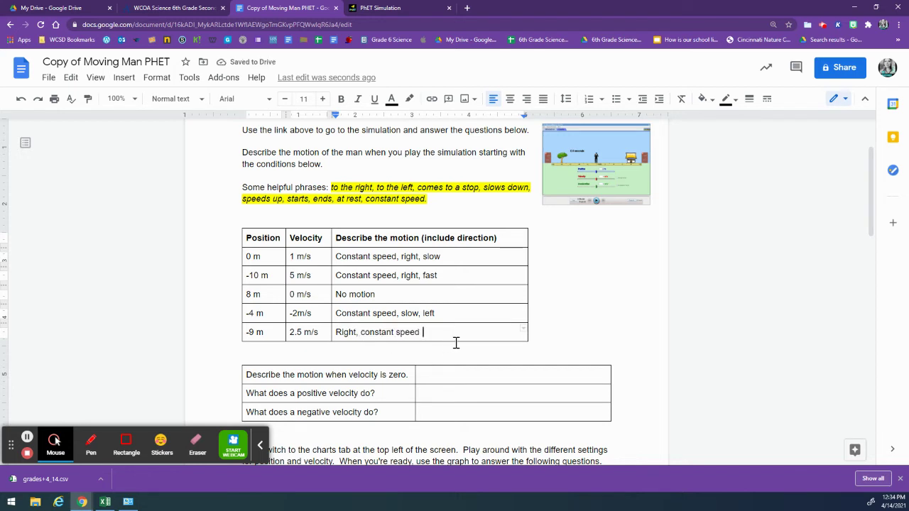
{"action": "left_click_drag", "start_coordinate": [432, 332], "coordinate": [338, 257]}
{"action": "left_click", "coordinate": [409, 99]}
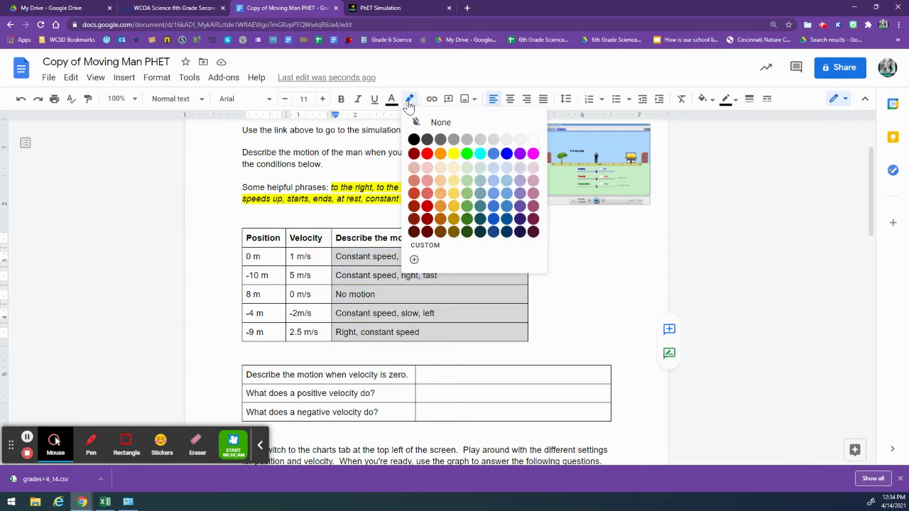
{"action": "left_click", "coordinate": [479, 154]}
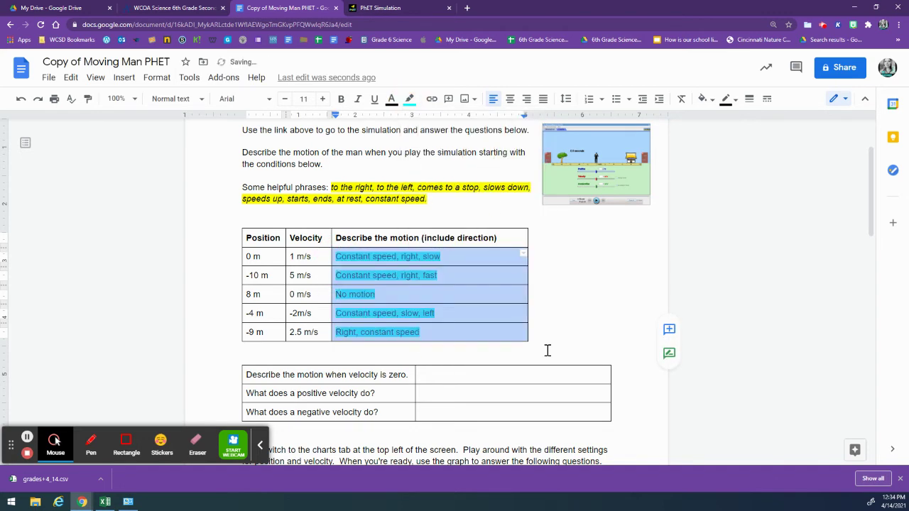
{"action": "left_click", "coordinate": [583, 339]}
{"action": "left_click", "coordinate": [458, 375]}
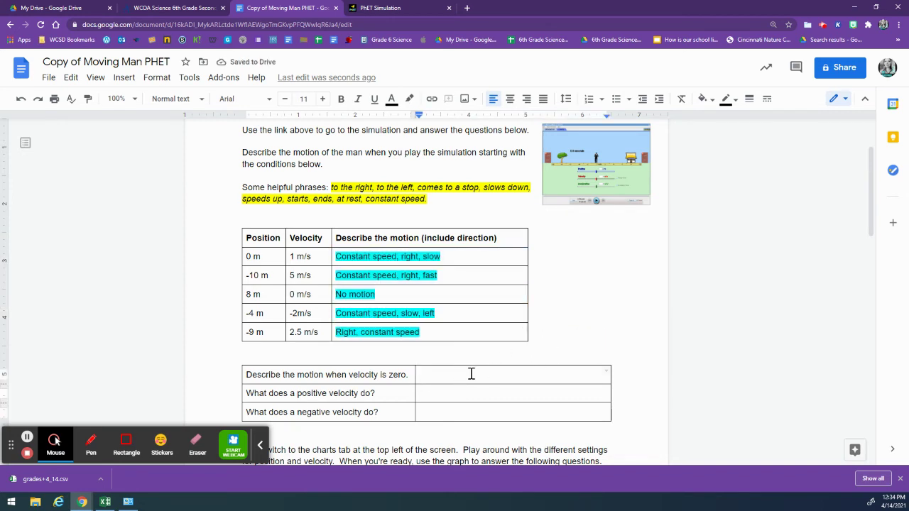
{"action": "scroll", "coordinate": [471, 374], "scroll_direction": "down", "scroll_amount": 2}
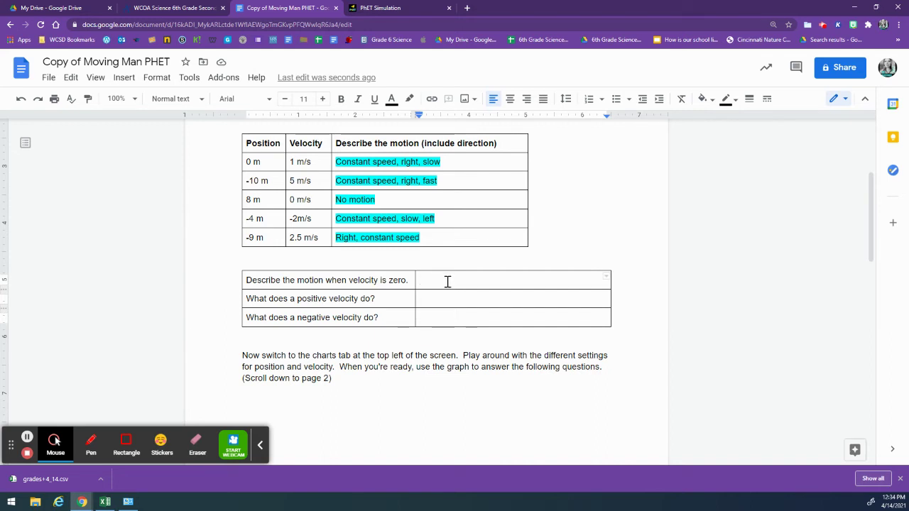
Step: Fill the velocity answer cells: 'No motion' for zero, 'right' for positive, 'left' for negative
{"action": "type", "text": "no"}
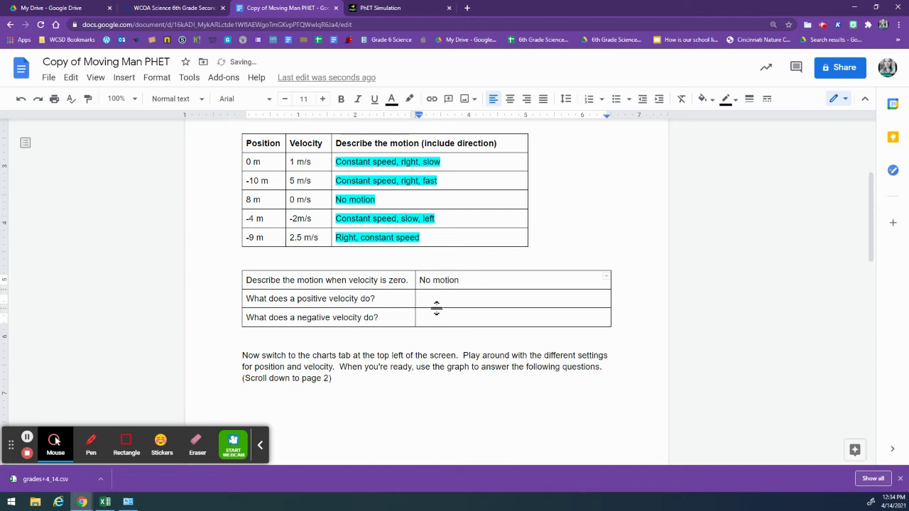
{"action": "double_click", "coordinate": [439, 297]}
{"action": "left_click", "coordinate": [440, 297]}
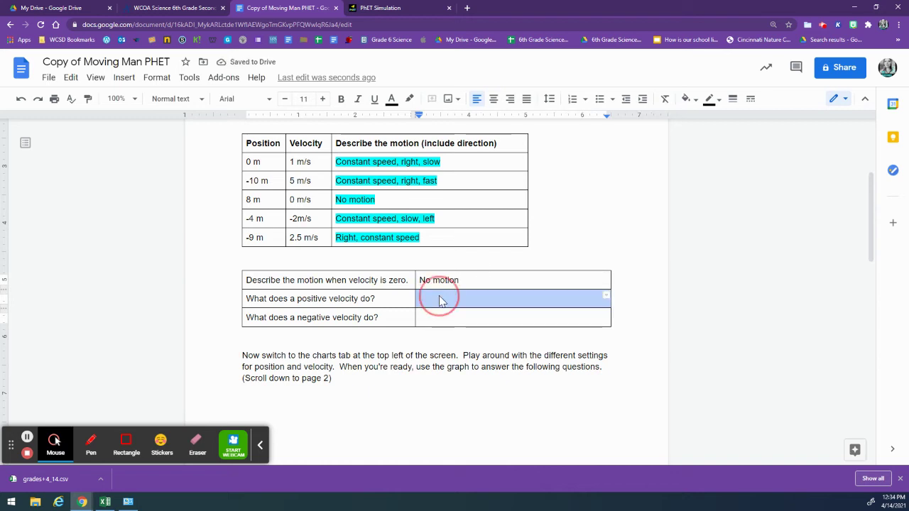
{"action": "type", "text": "right"}
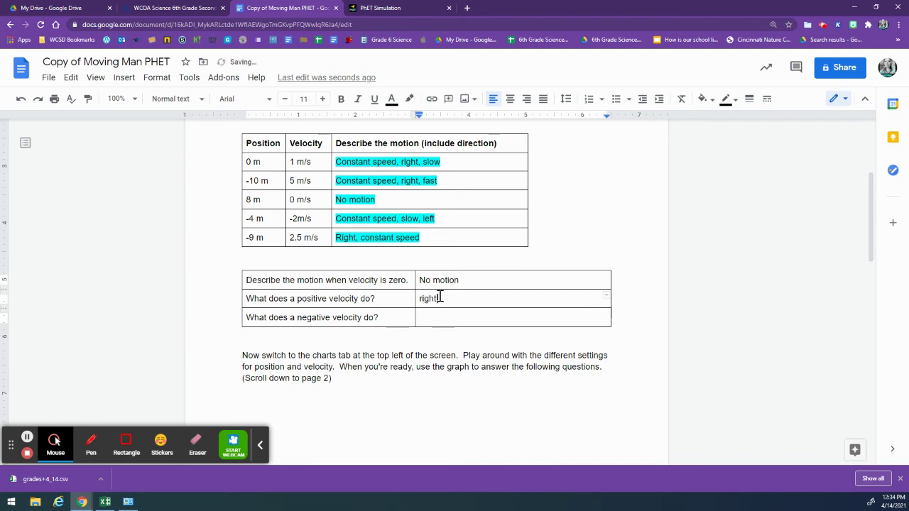
{"action": "double_click", "coordinate": [443, 321]}
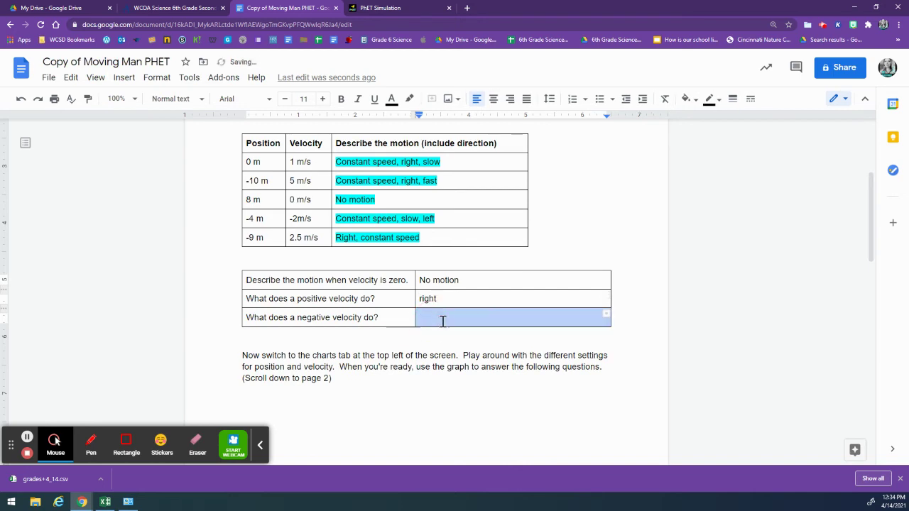
{"action": "type", "text": "left"}
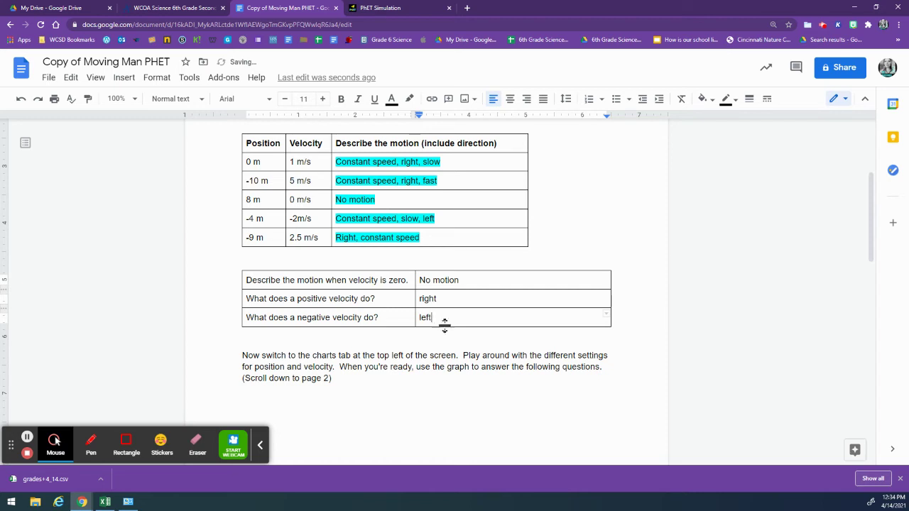
{"action": "left_click", "coordinate": [450, 389]}
{"action": "scroll", "coordinate": [450, 387], "scroll_direction": "down", "scroll_amount": 1}
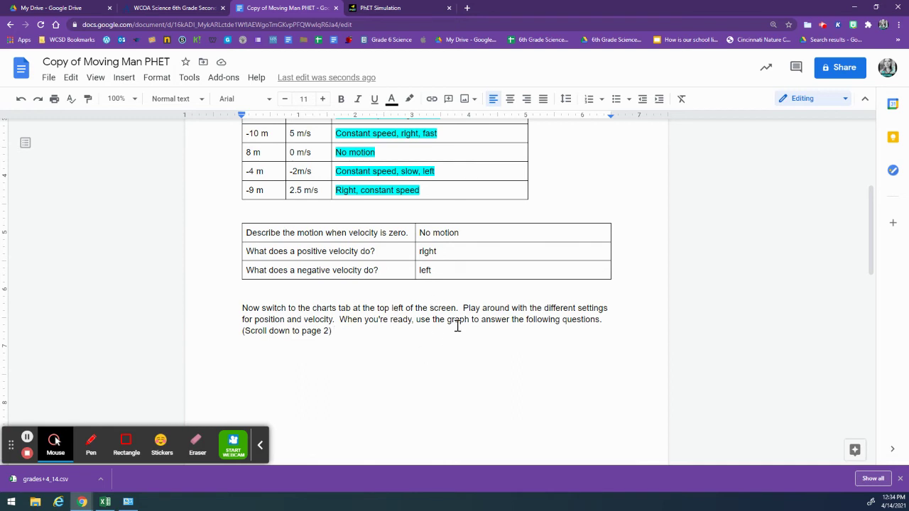
{"action": "scroll", "coordinate": [457, 326], "scroll_direction": "down", "scroll_amount": 2}
Step: Scroll down to page 2's Moving Man graph and its 0–2, 2–6, 6–10 s question table
{"action": "scroll", "coordinate": [458, 326], "scroll_direction": "down", "scroll_amount": 5}
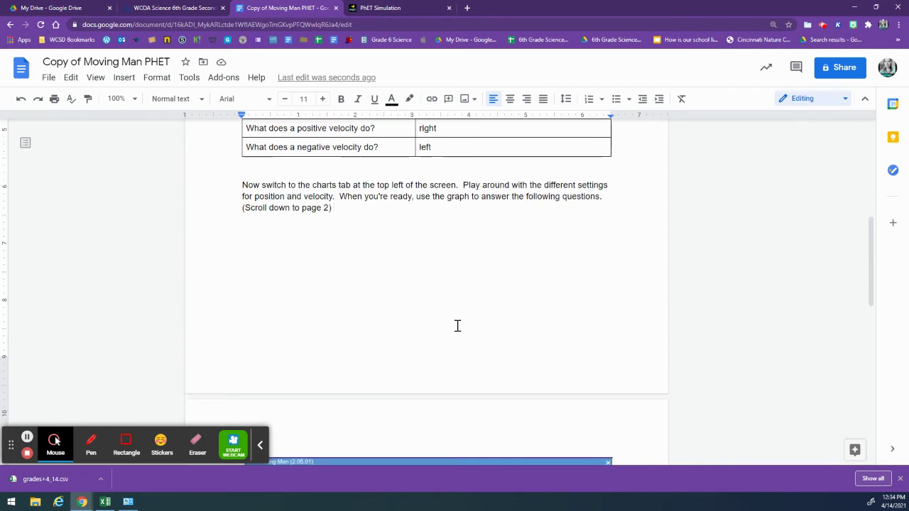
{"action": "scroll", "coordinate": [458, 320], "scroll_direction": "down", "scroll_amount": 1}
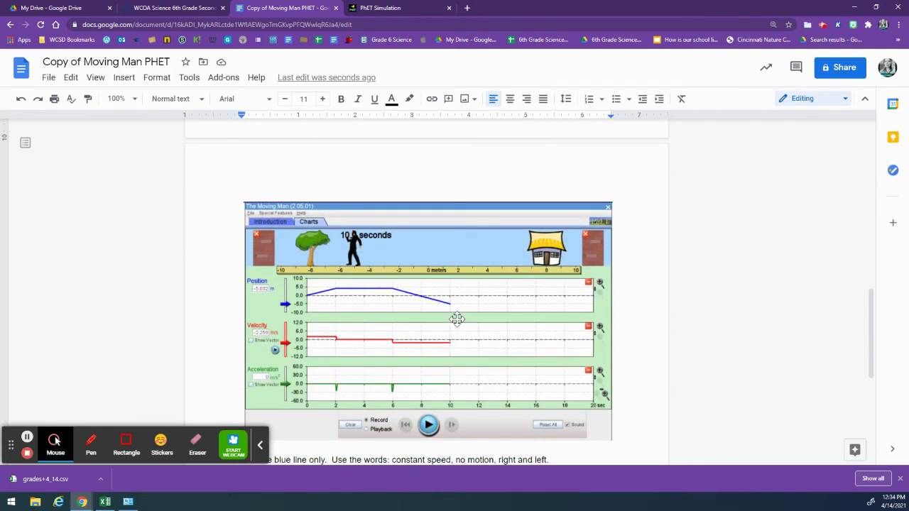
{"action": "scroll", "coordinate": [458, 319], "scroll_direction": "down", "scroll_amount": 1}
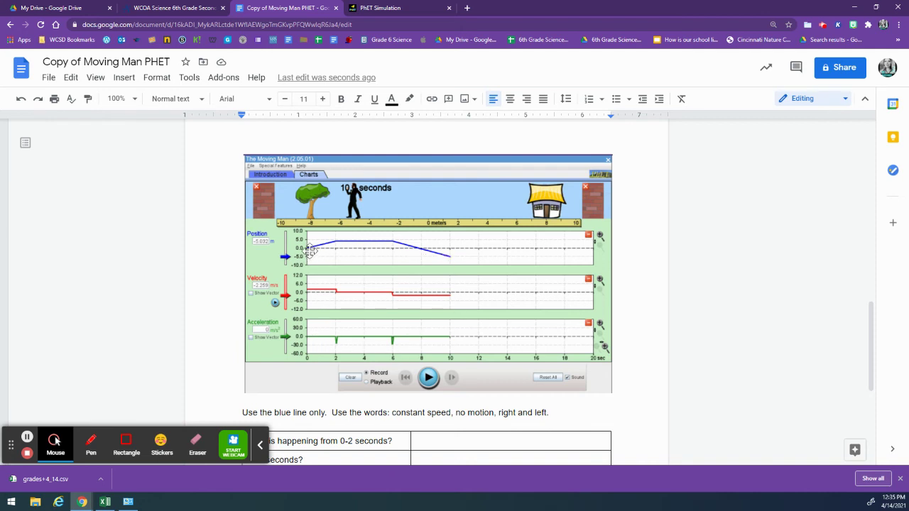
{"action": "scroll", "coordinate": [471, 262], "scroll_direction": "down", "scroll_amount": 2}
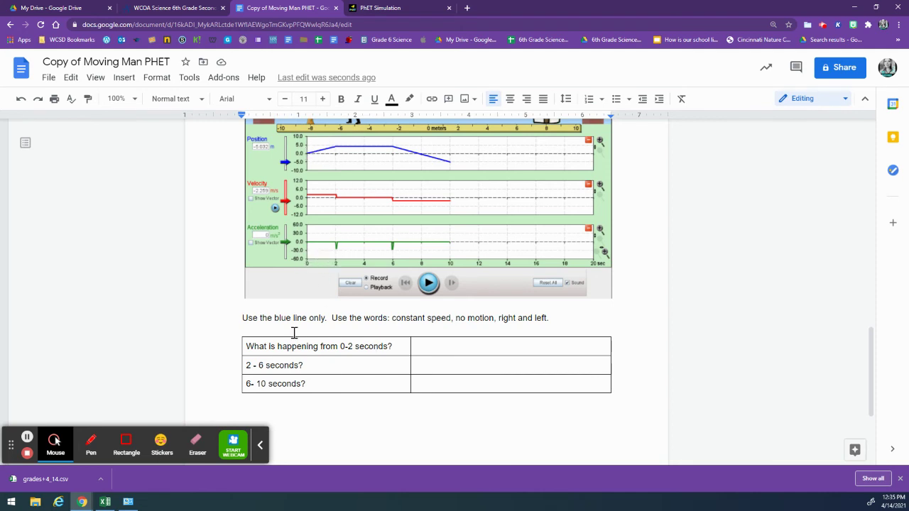
Step: Fill the time-interval table: 'Constant speed right', 'No motion', then 'Constant speed, left'
{"action": "left_click", "coordinate": [427, 351]}
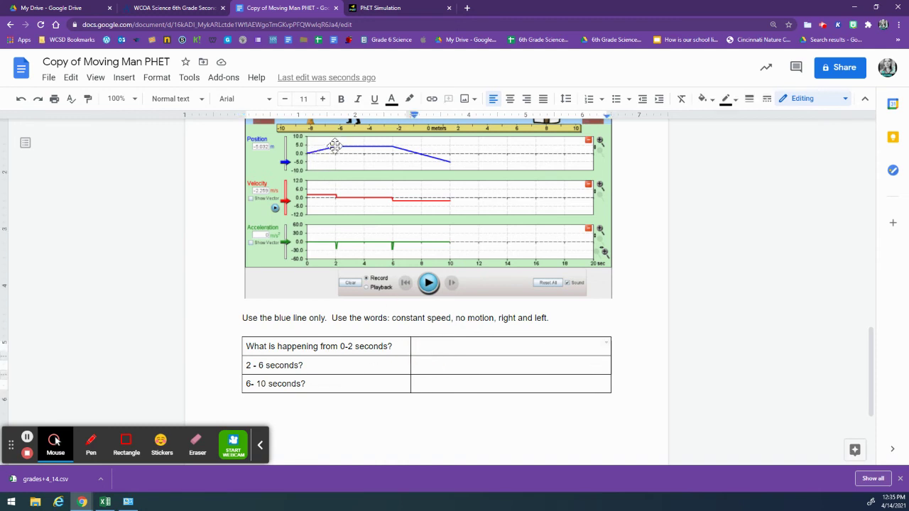
{"action": "double_click", "coordinate": [432, 344]}
{"action": "left_click", "coordinate": [429, 347]}
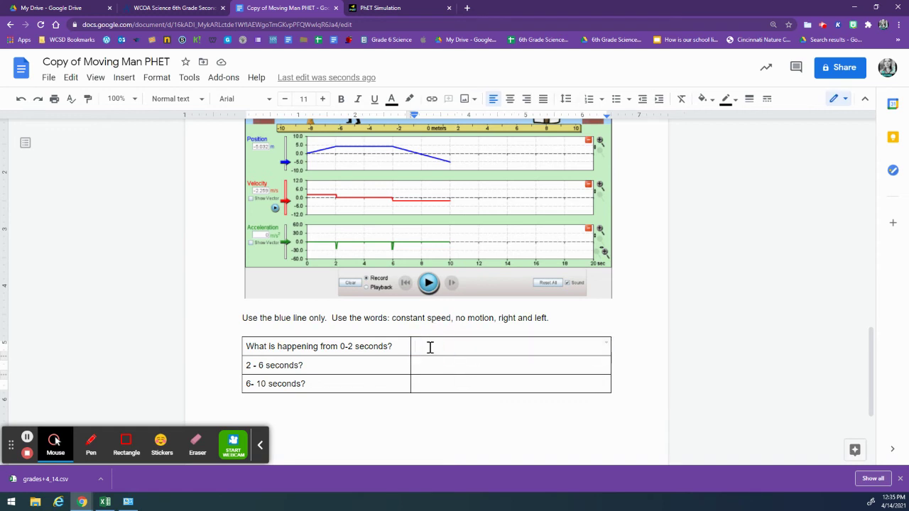
{"action": "type", "text": "con"}
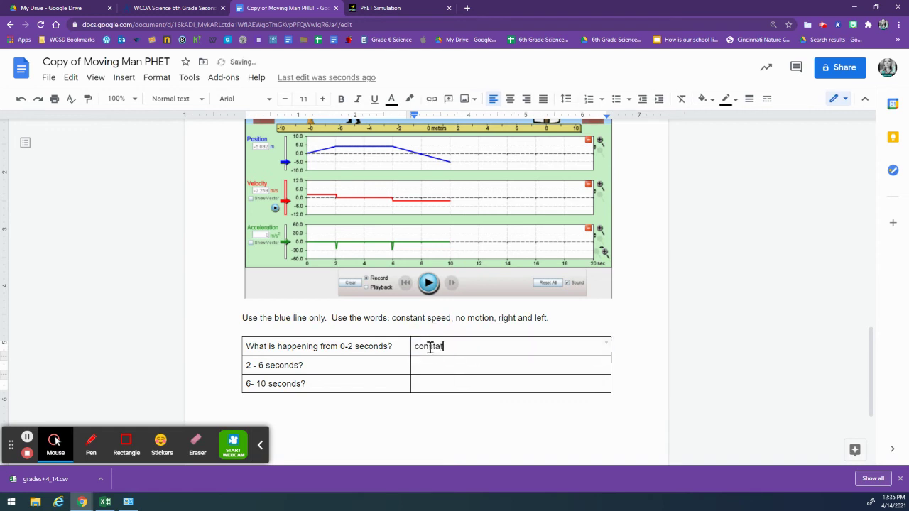
{"action": "type", "text": "stant speed right"}
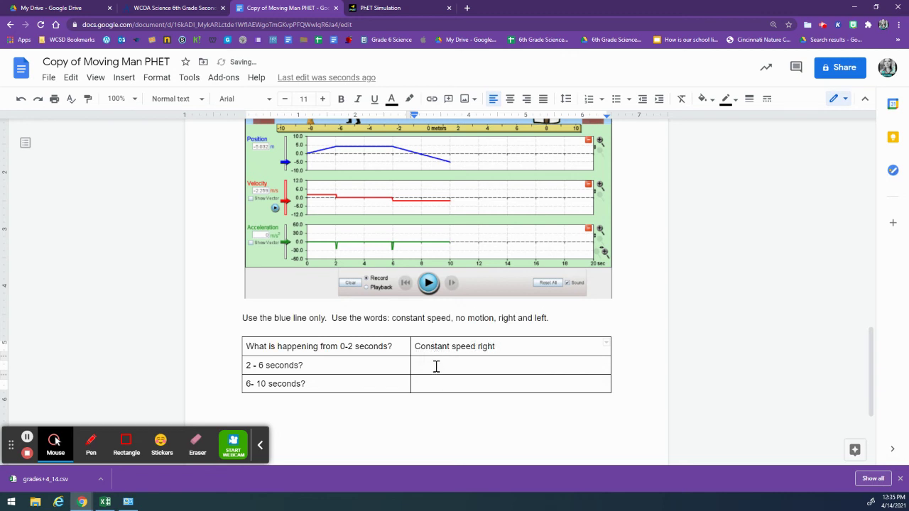
{"action": "left_click", "coordinate": [436, 366]}
{"action": "type", "text": "No motion"}
{"action": "left_click", "coordinate": [465, 384]}
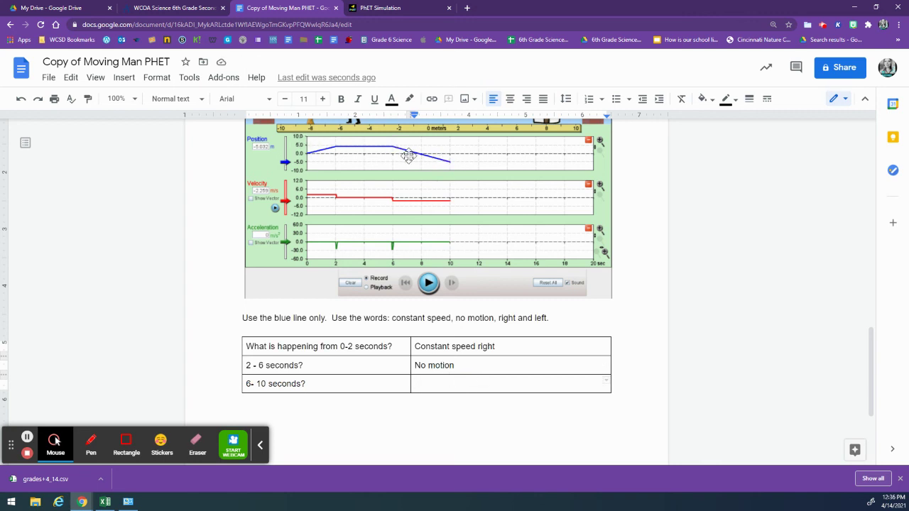
{"action": "double_click", "coordinate": [438, 386]}
{"action": "type", "text": "con"}
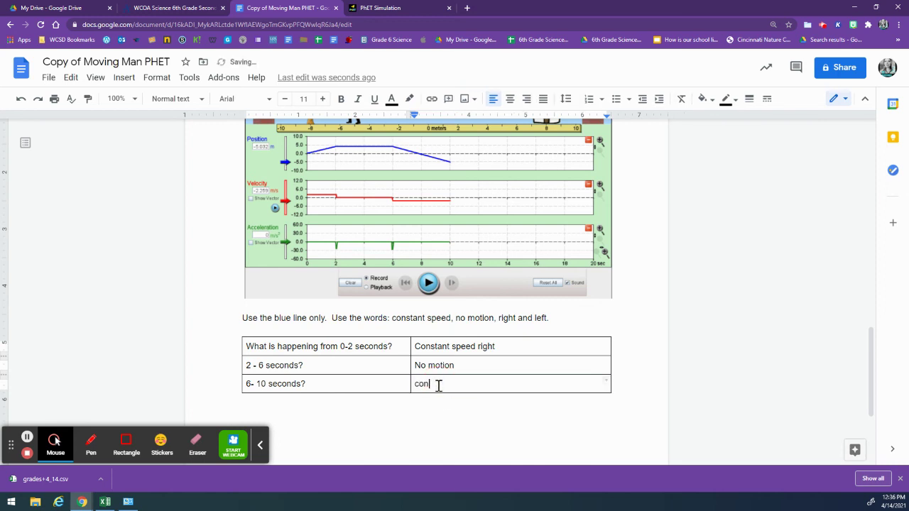
{"action": "type", "text": "statn"}
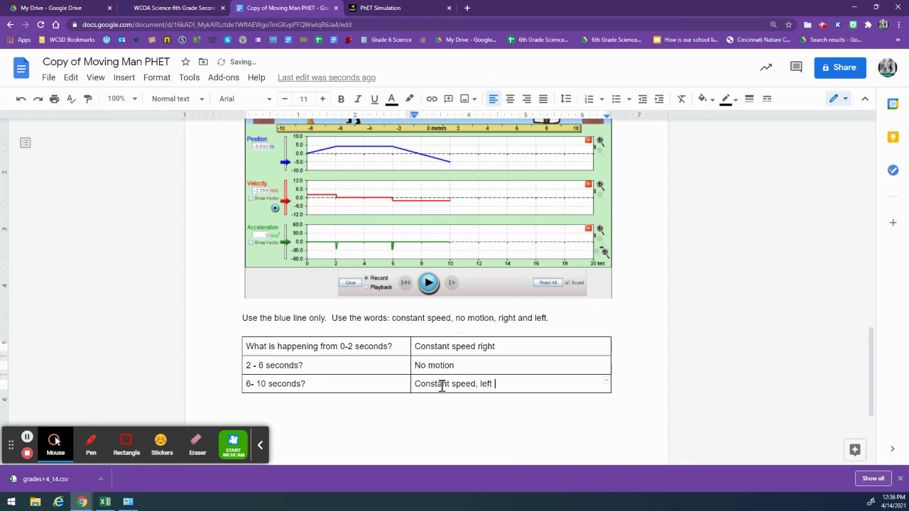
{"action": "left_click", "coordinate": [449, 414]}
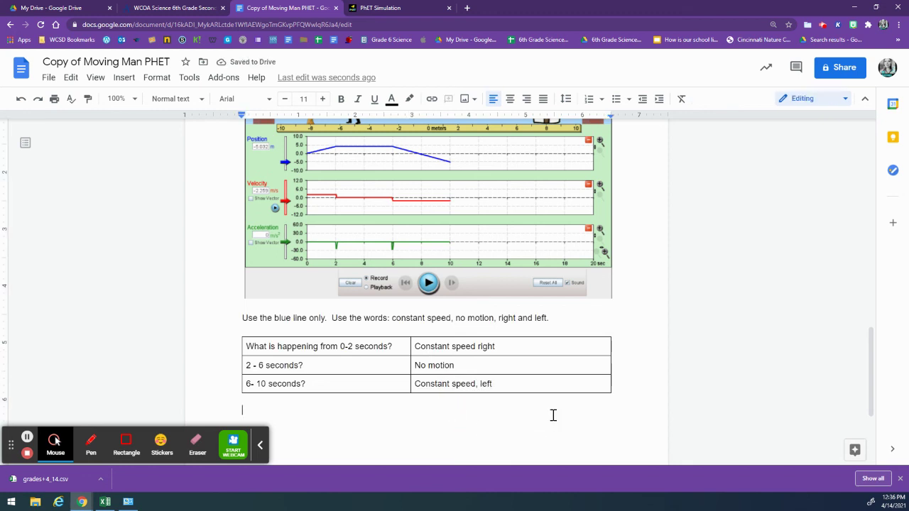
Step: Check the document's sharing settings, then return to the 7-4 Moving Man page's Submission section
{"action": "scroll", "coordinate": [640, 263], "scroll_direction": "up", "scroll_amount": 8}
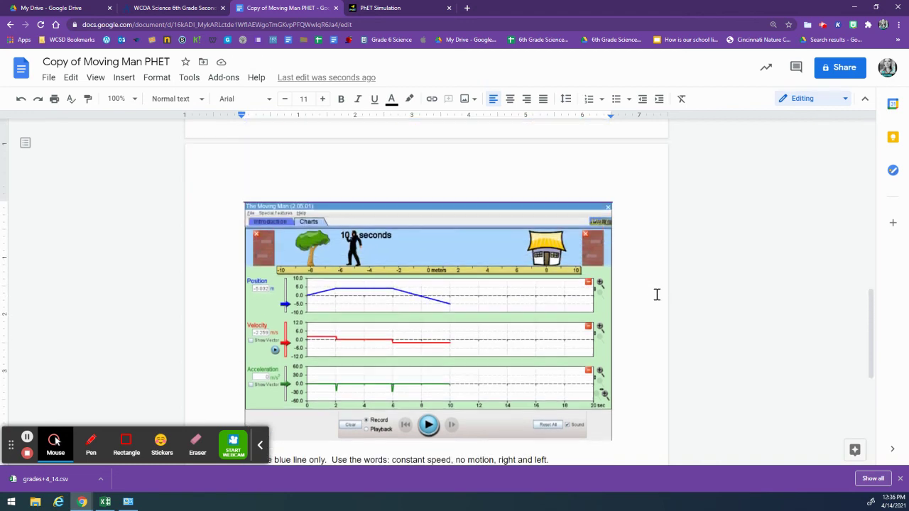
{"action": "scroll", "coordinate": [682, 228], "scroll_direction": "up", "scroll_amount": 3}
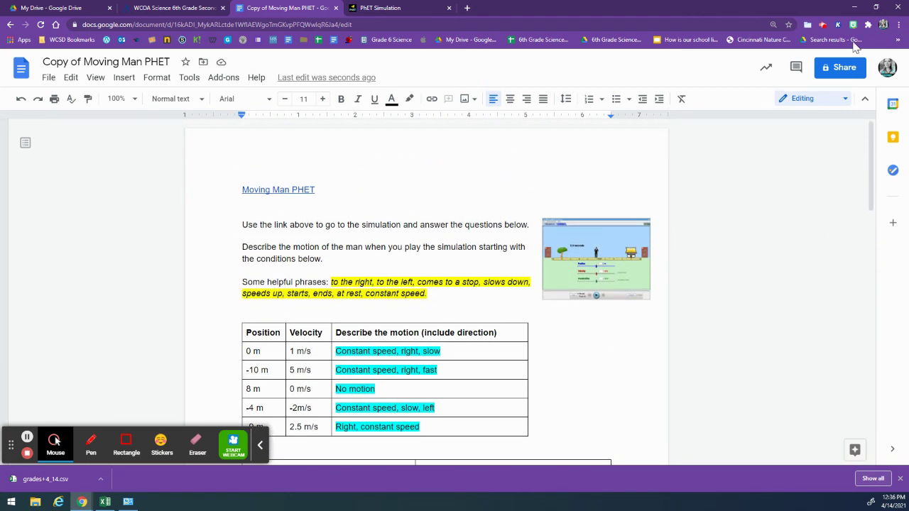
{"action": "left_click", "coordinate": [840, 69]}
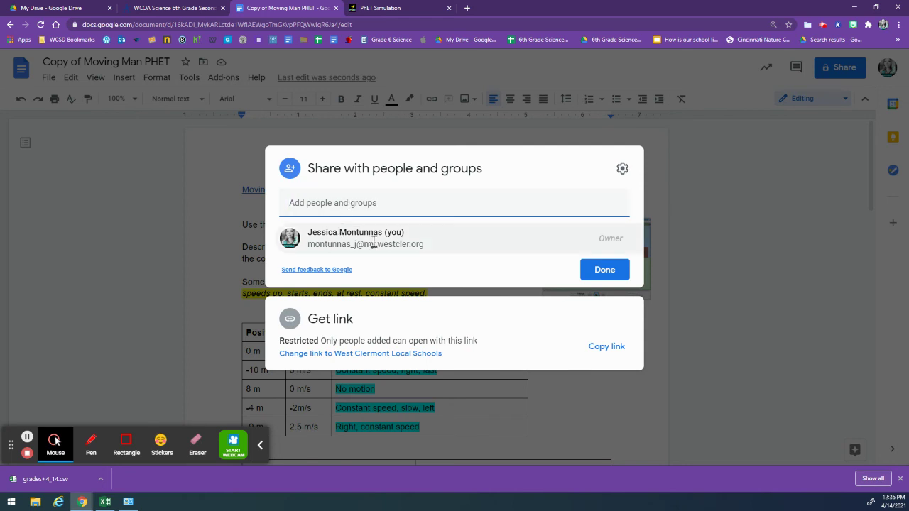
{"action": "left_click", "coordinate": [615, 274]}
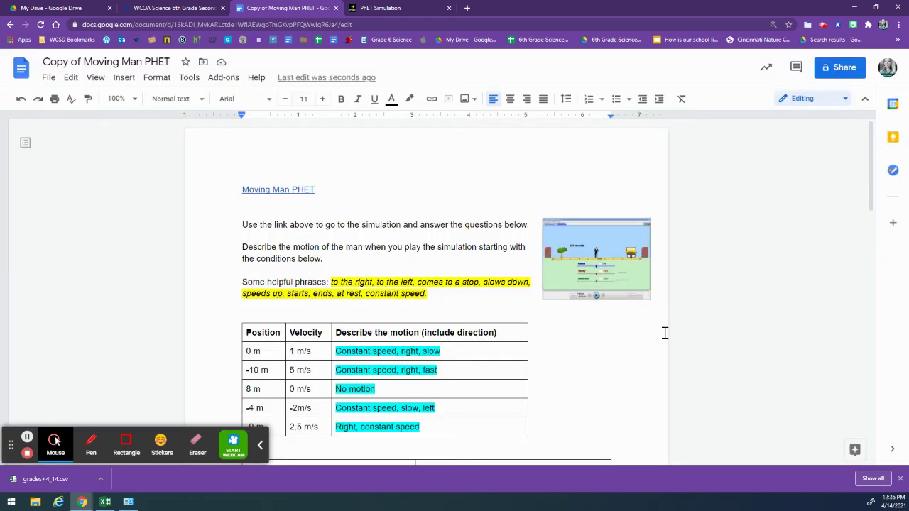
{"action": "left_click", "coordinate": [152, 9]}
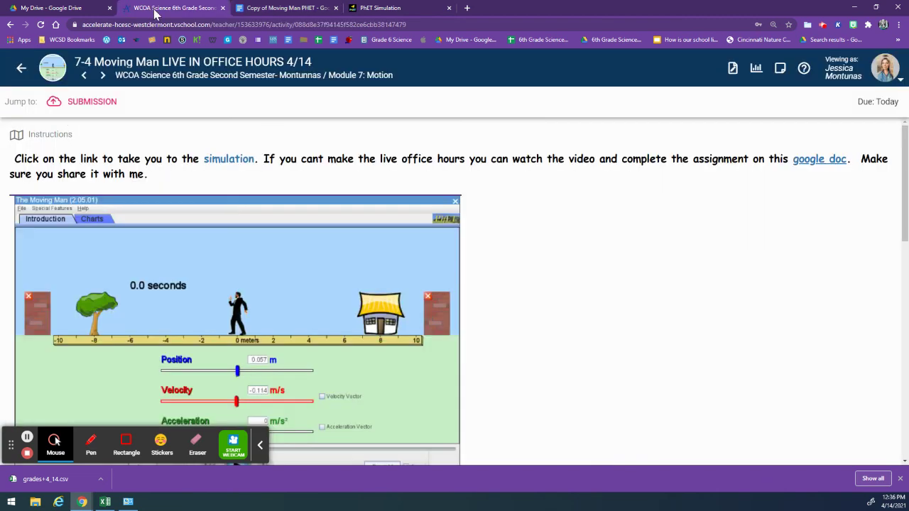
{"action": "scroll", "coordinate": [632, 410], "scroll_direction": "down", "scroll_amount": 10}
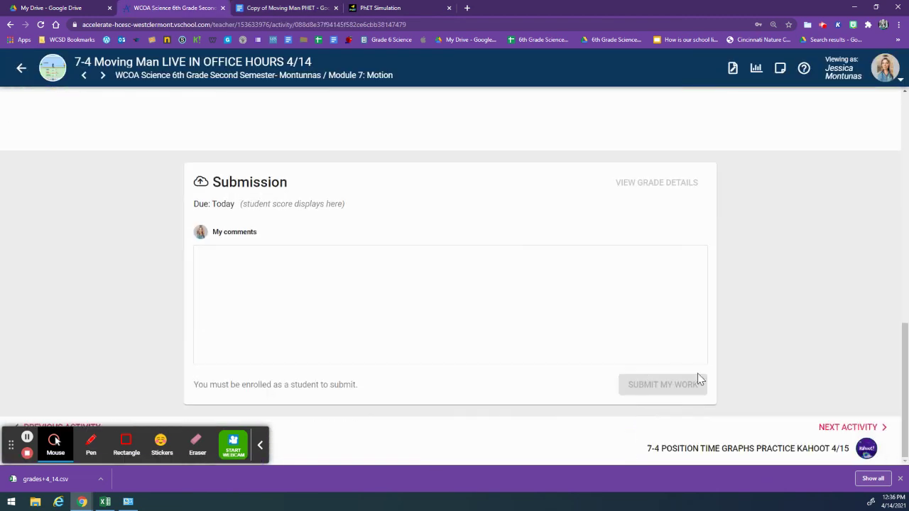